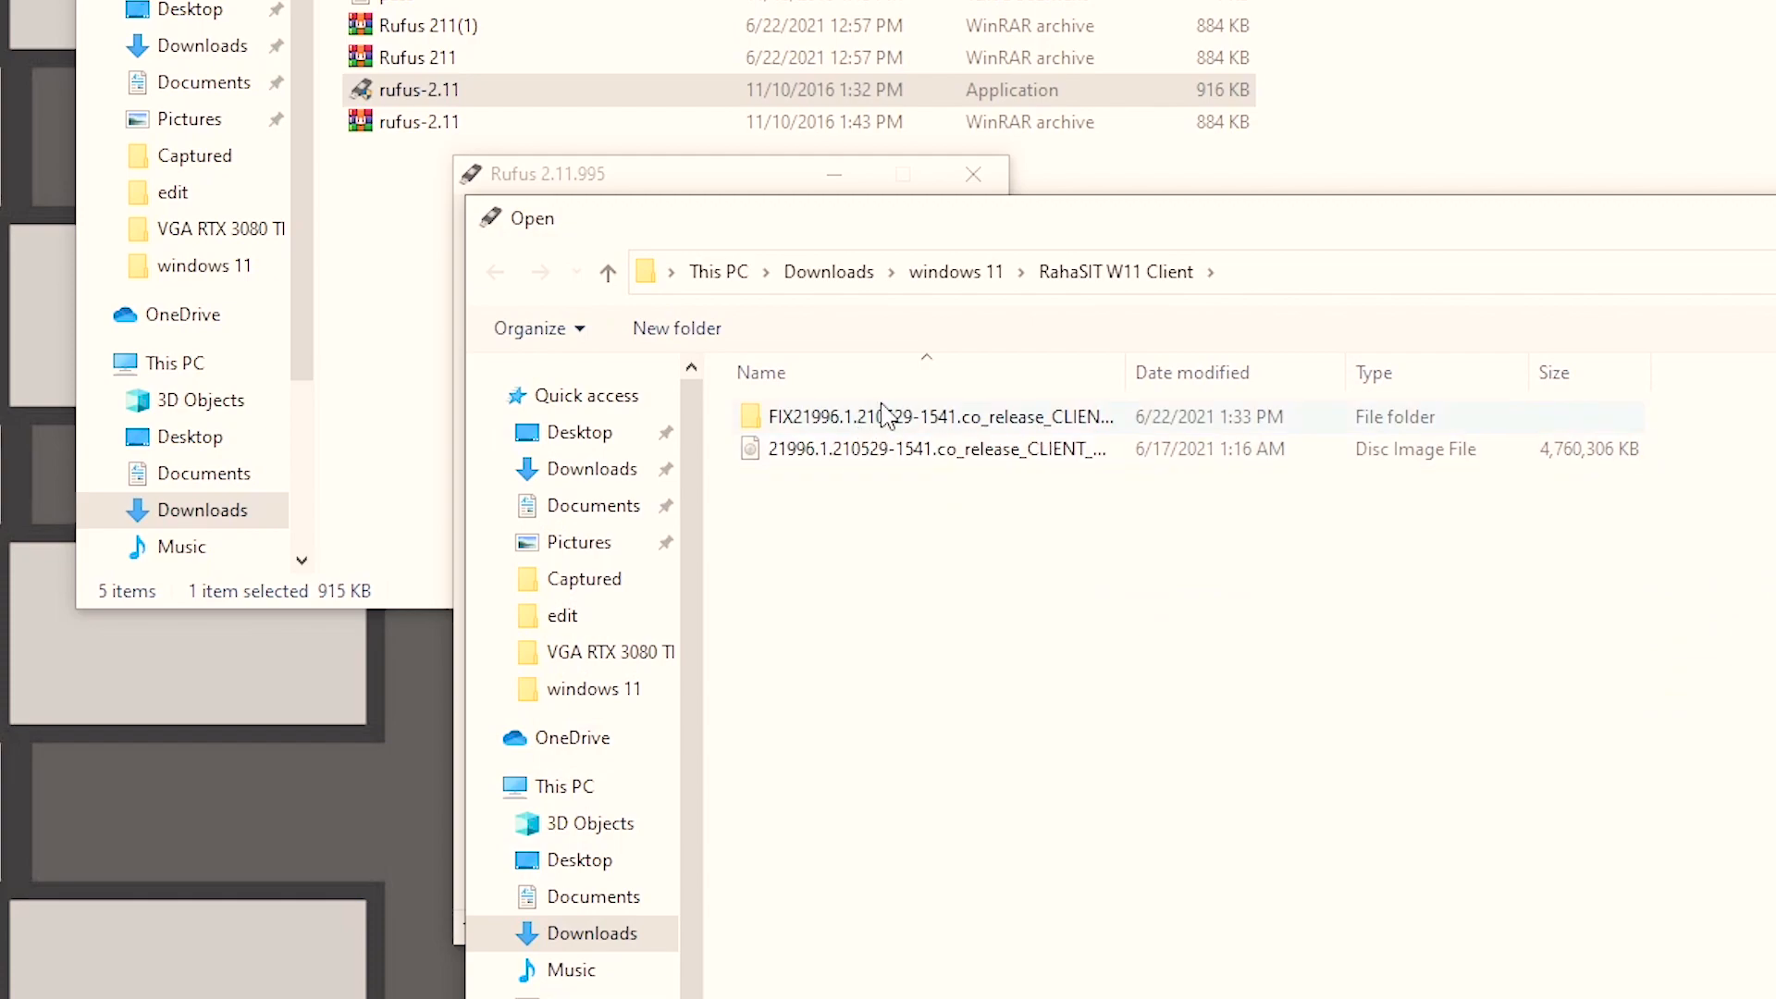
Load the 21996.1.210529-1541.co_release_CLIENT disc image from the WIN 11 Client folder inside Downloads\windows 11 into Rufus
left_click(995, 277)
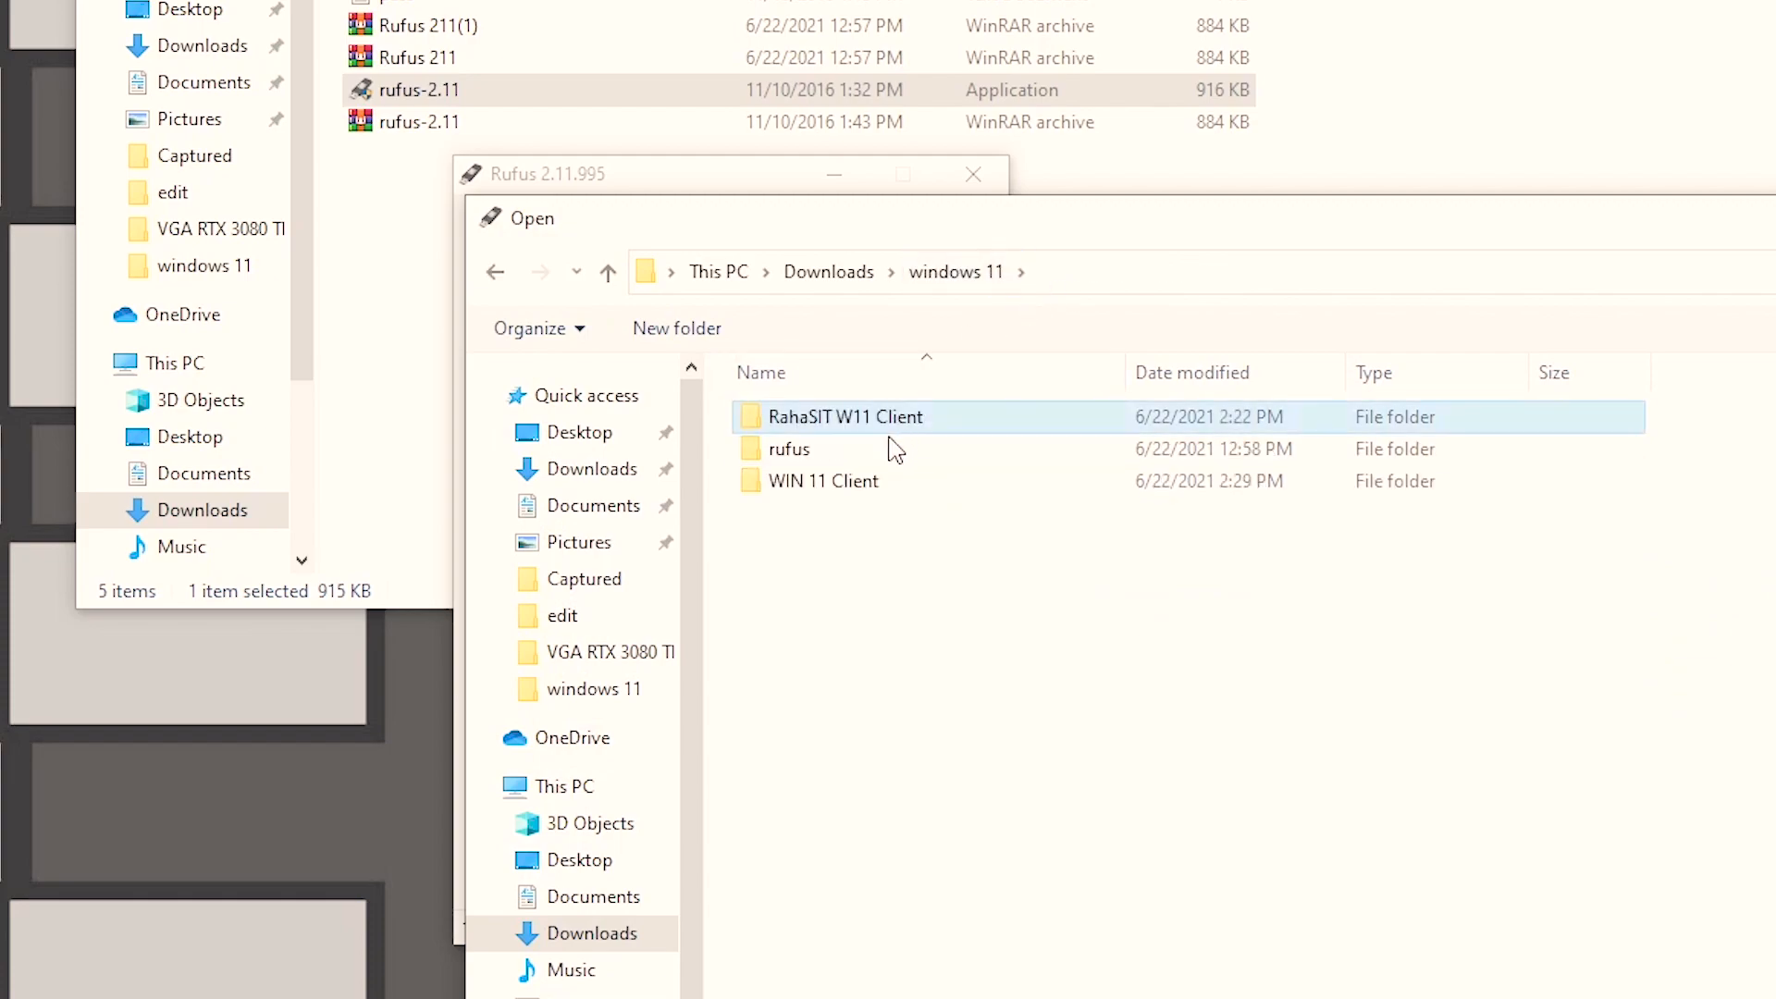
double_click(861, 483)
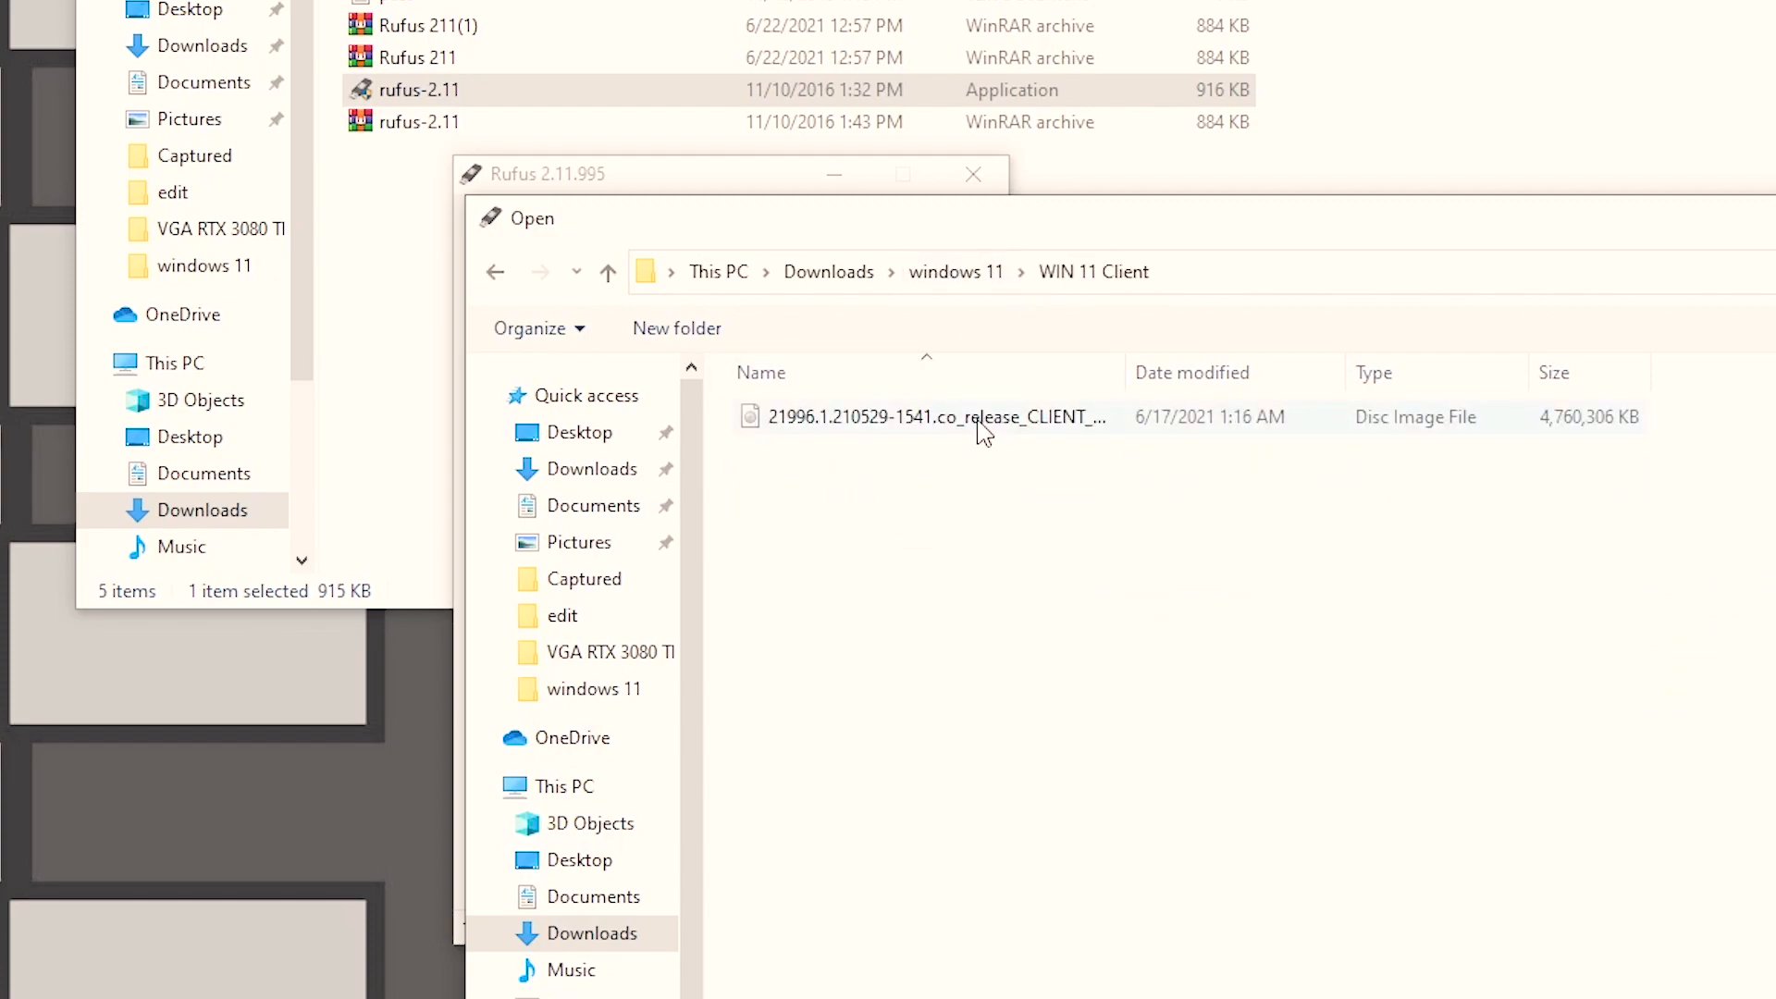
left_click(983, 425)
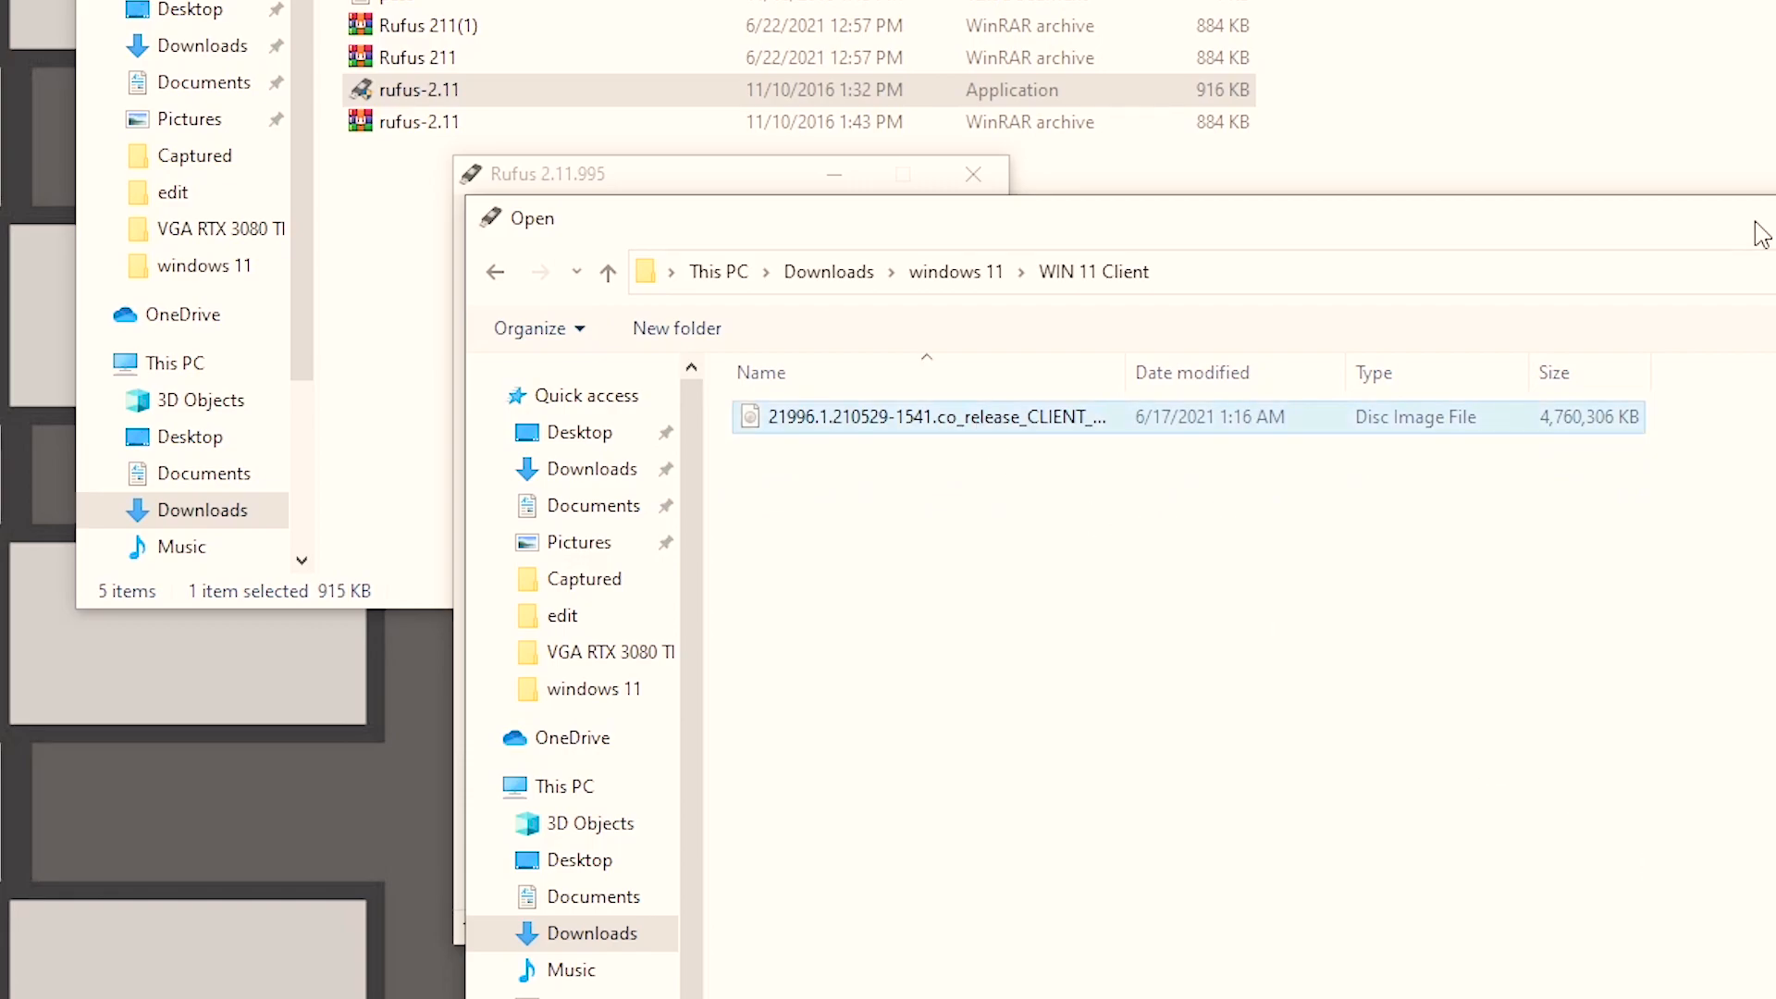
left_click(1338, 823)
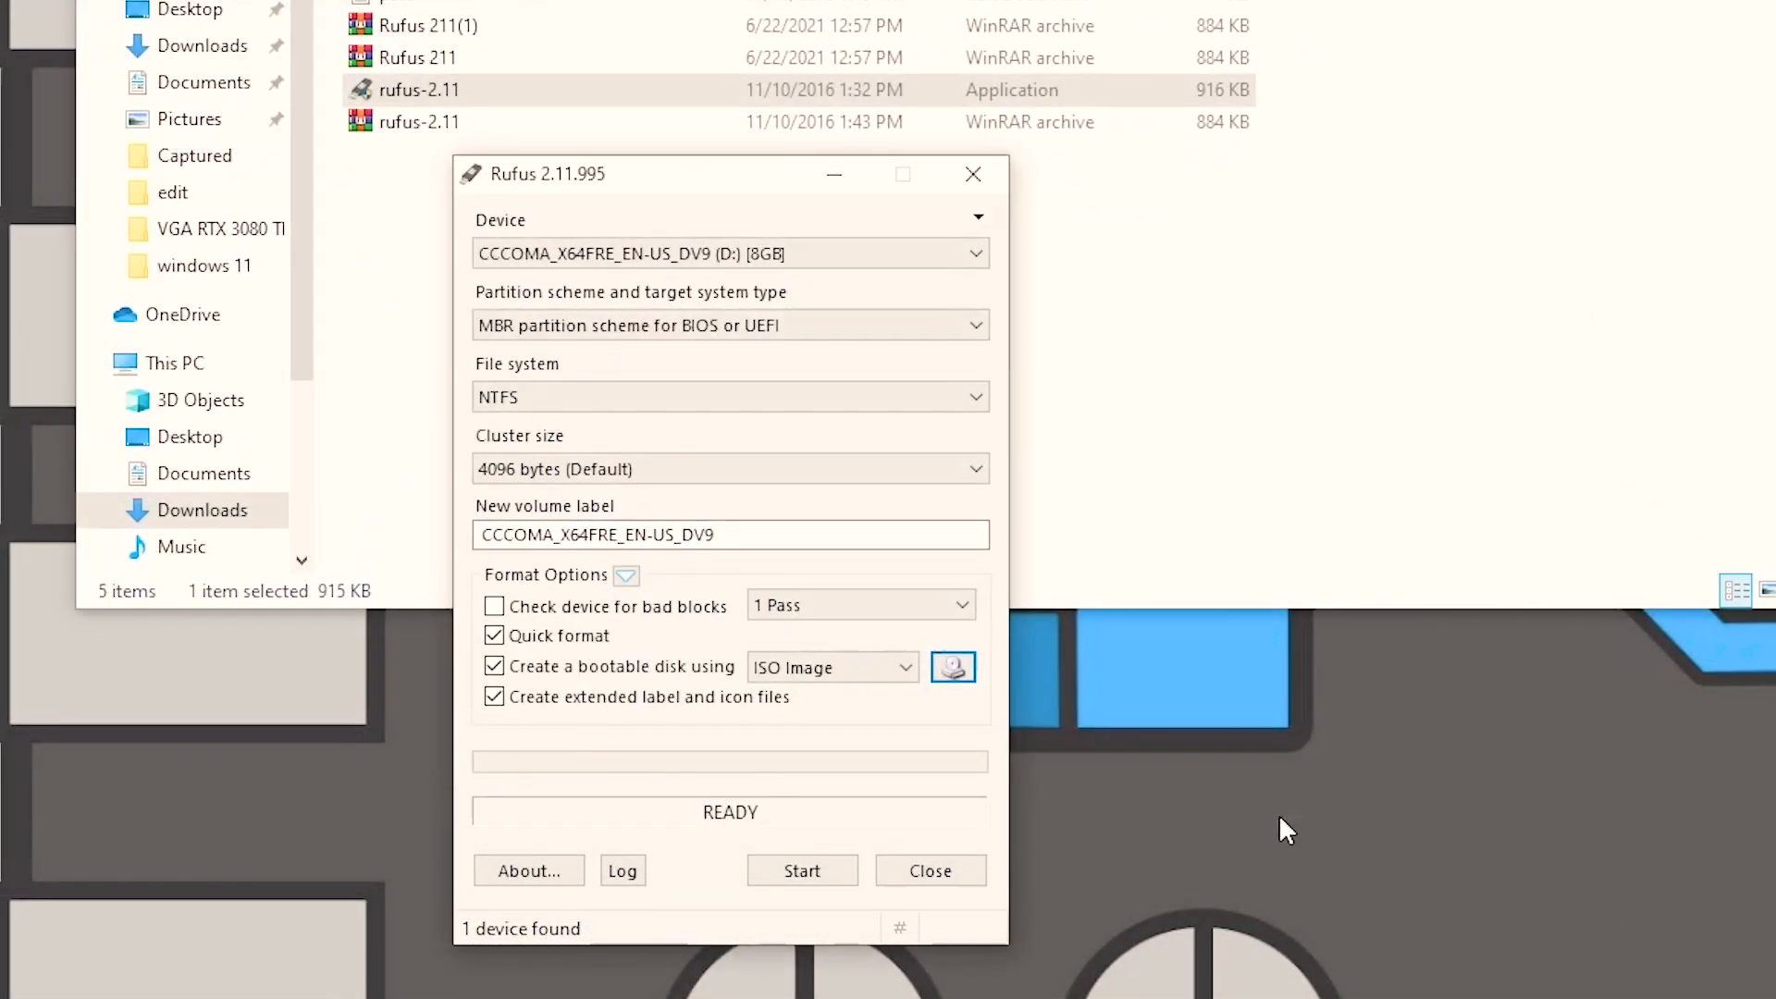
Start writing the image to the 8 GB D: drive as a standard Windows installation and accept the warning
left_click(817, 874)
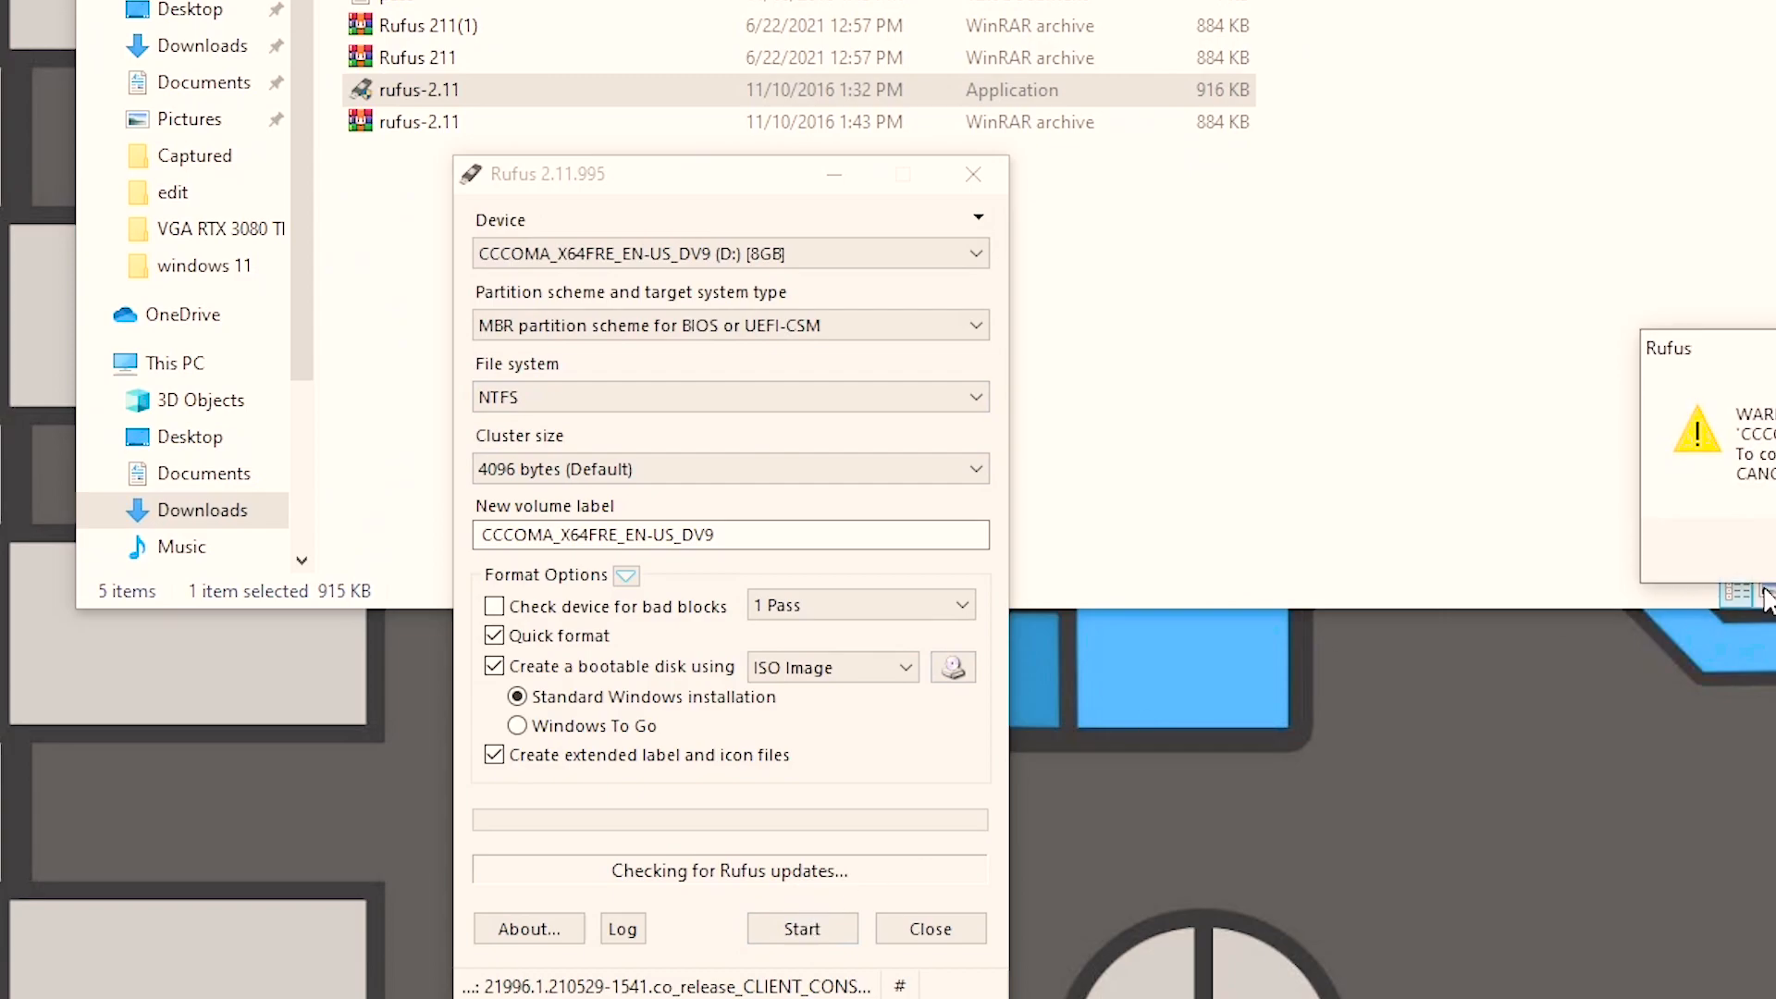
left_click_drag(1775, 356, 926, 349)
left_click(1060, 543)
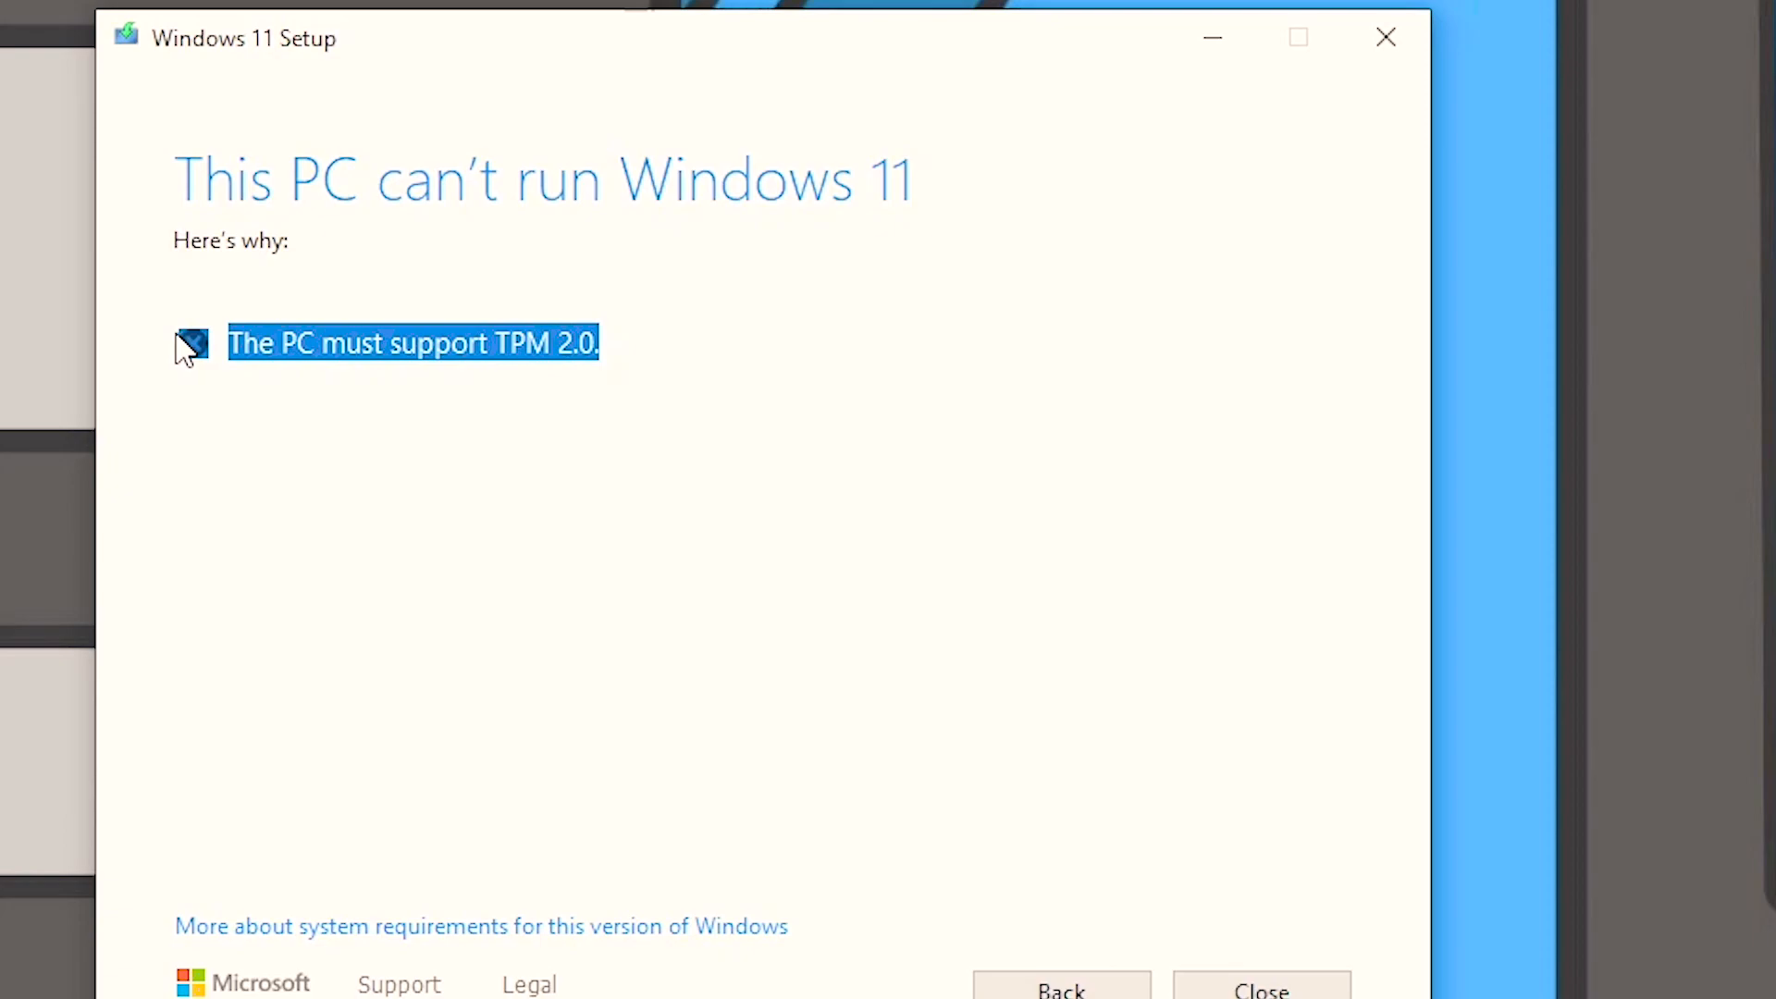
Highlight the reason Windows 11 Setup gives for why the PC can't run Windows 11
left_click_drag(674, 350, 246, 324)
left_click_drag(119, 344, 737, 396)
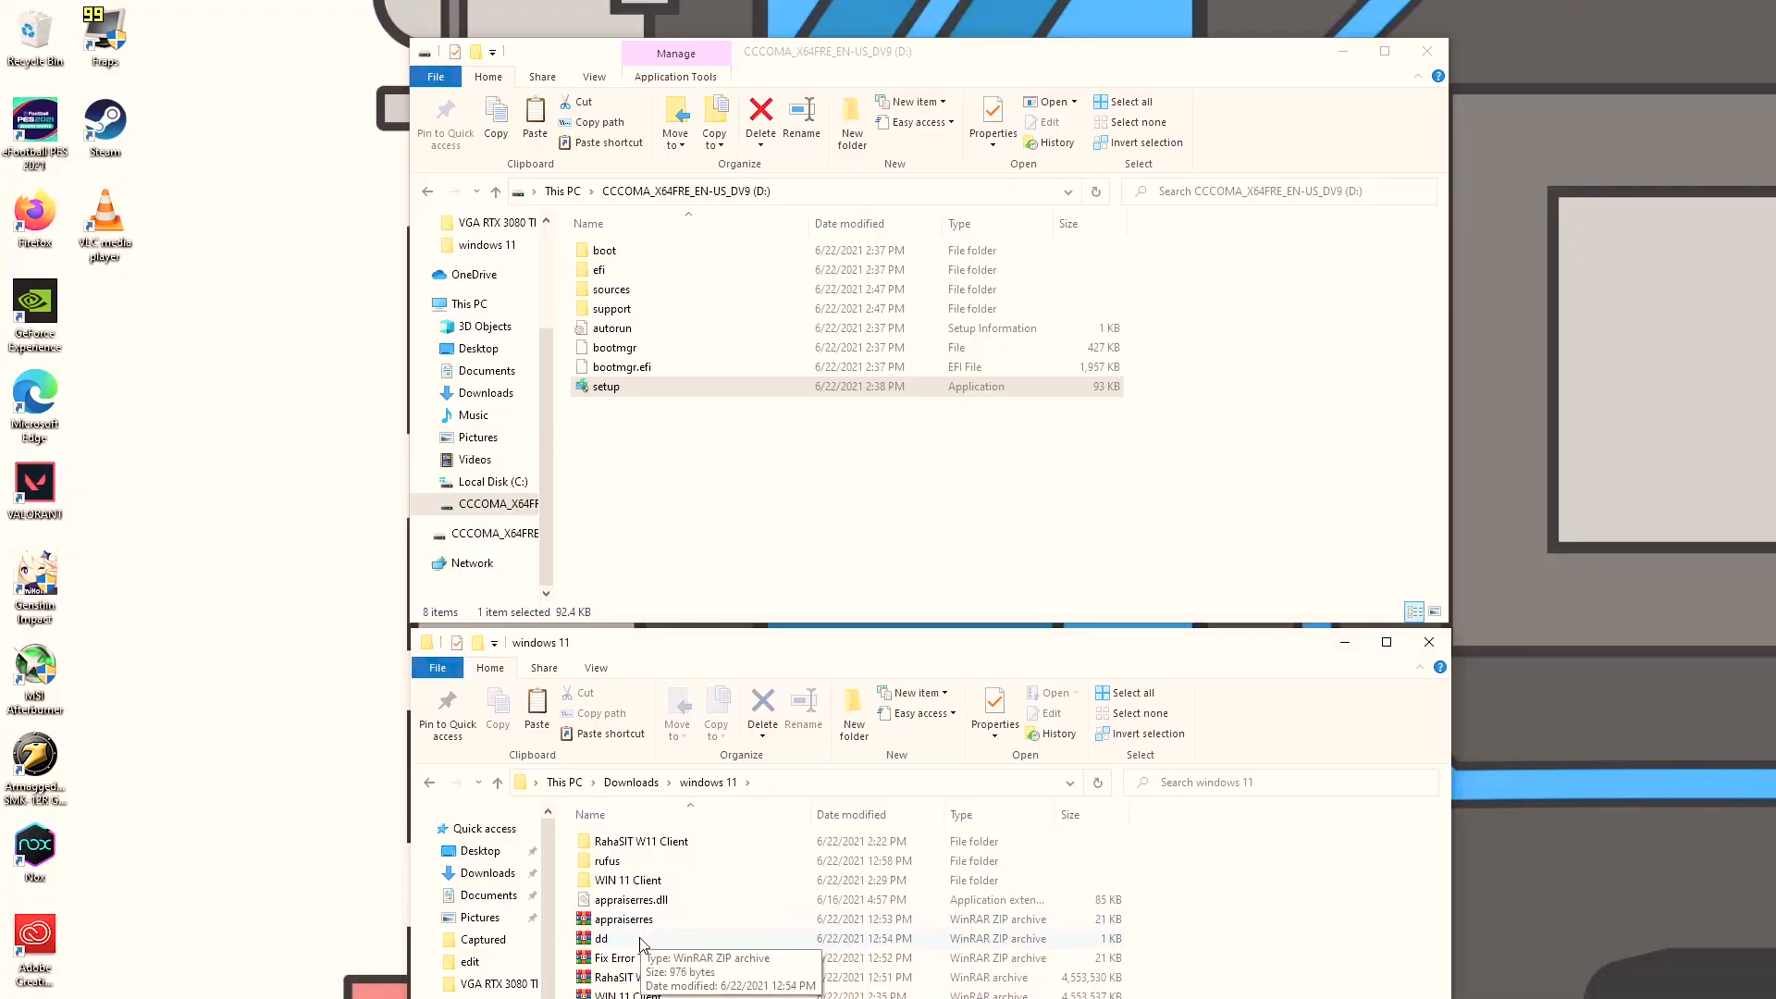
Open the sources folder on the D: installation drive and resize its window to sit above the windows 11 folder window
left_click(631, 920)
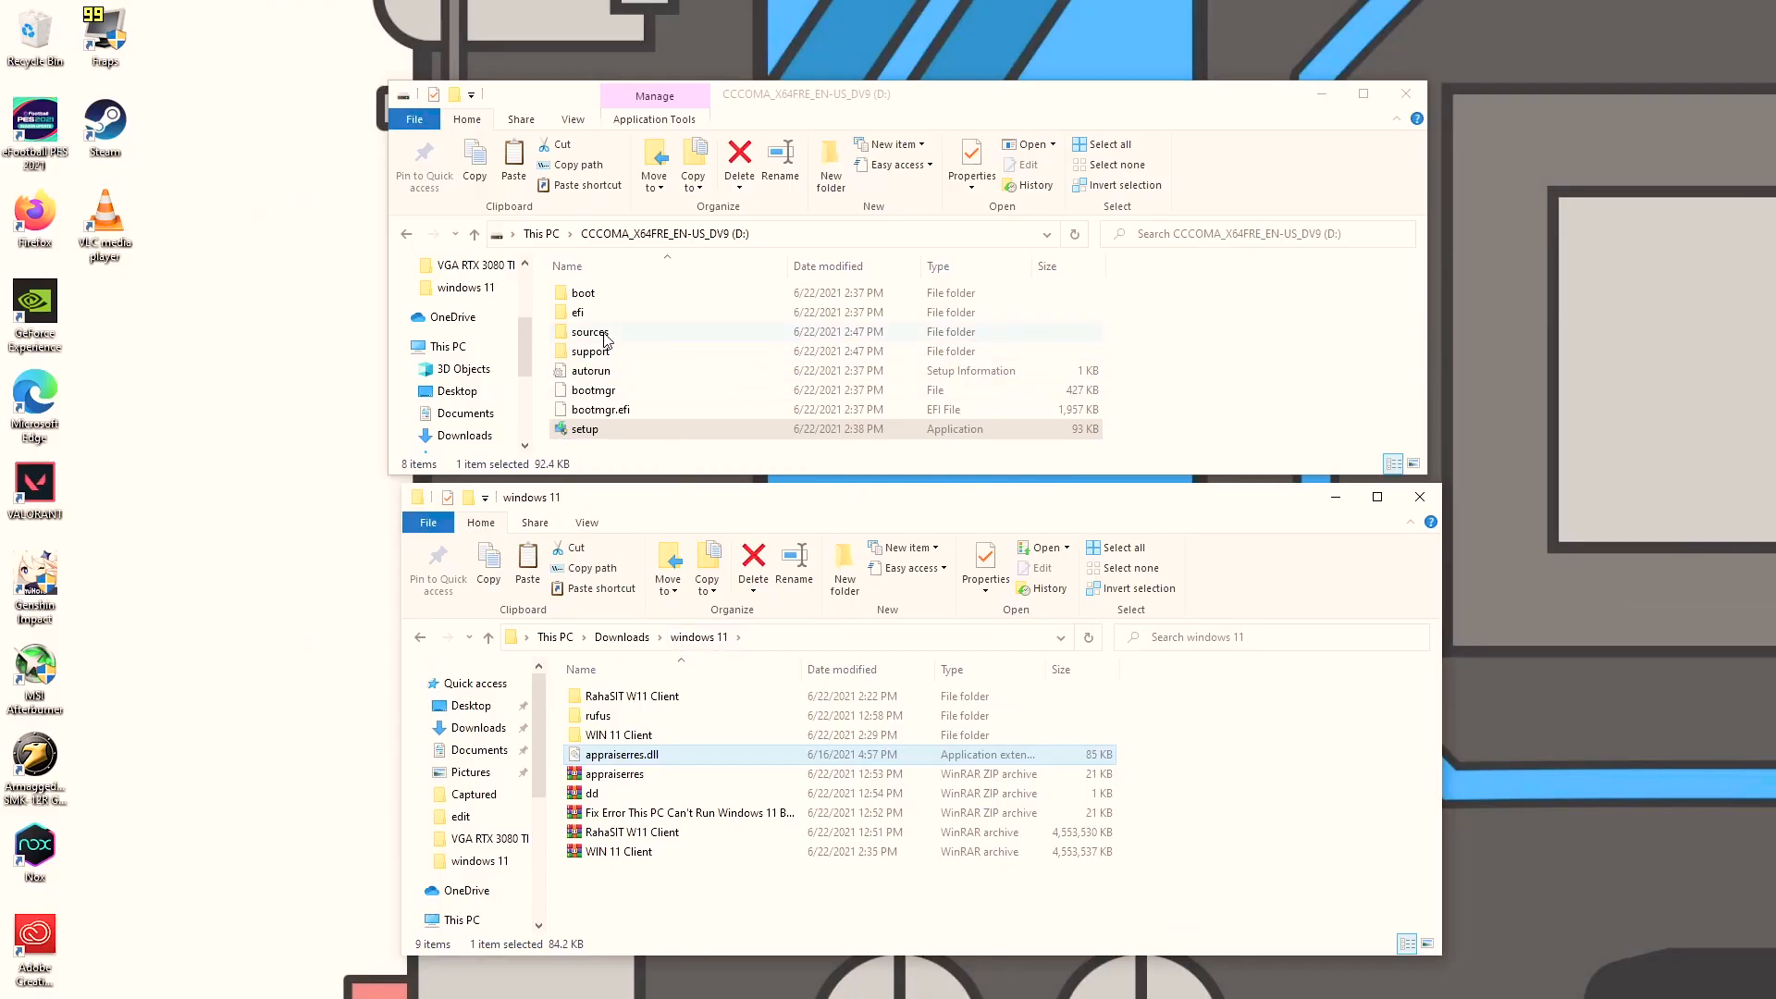
double_click(592, 333)
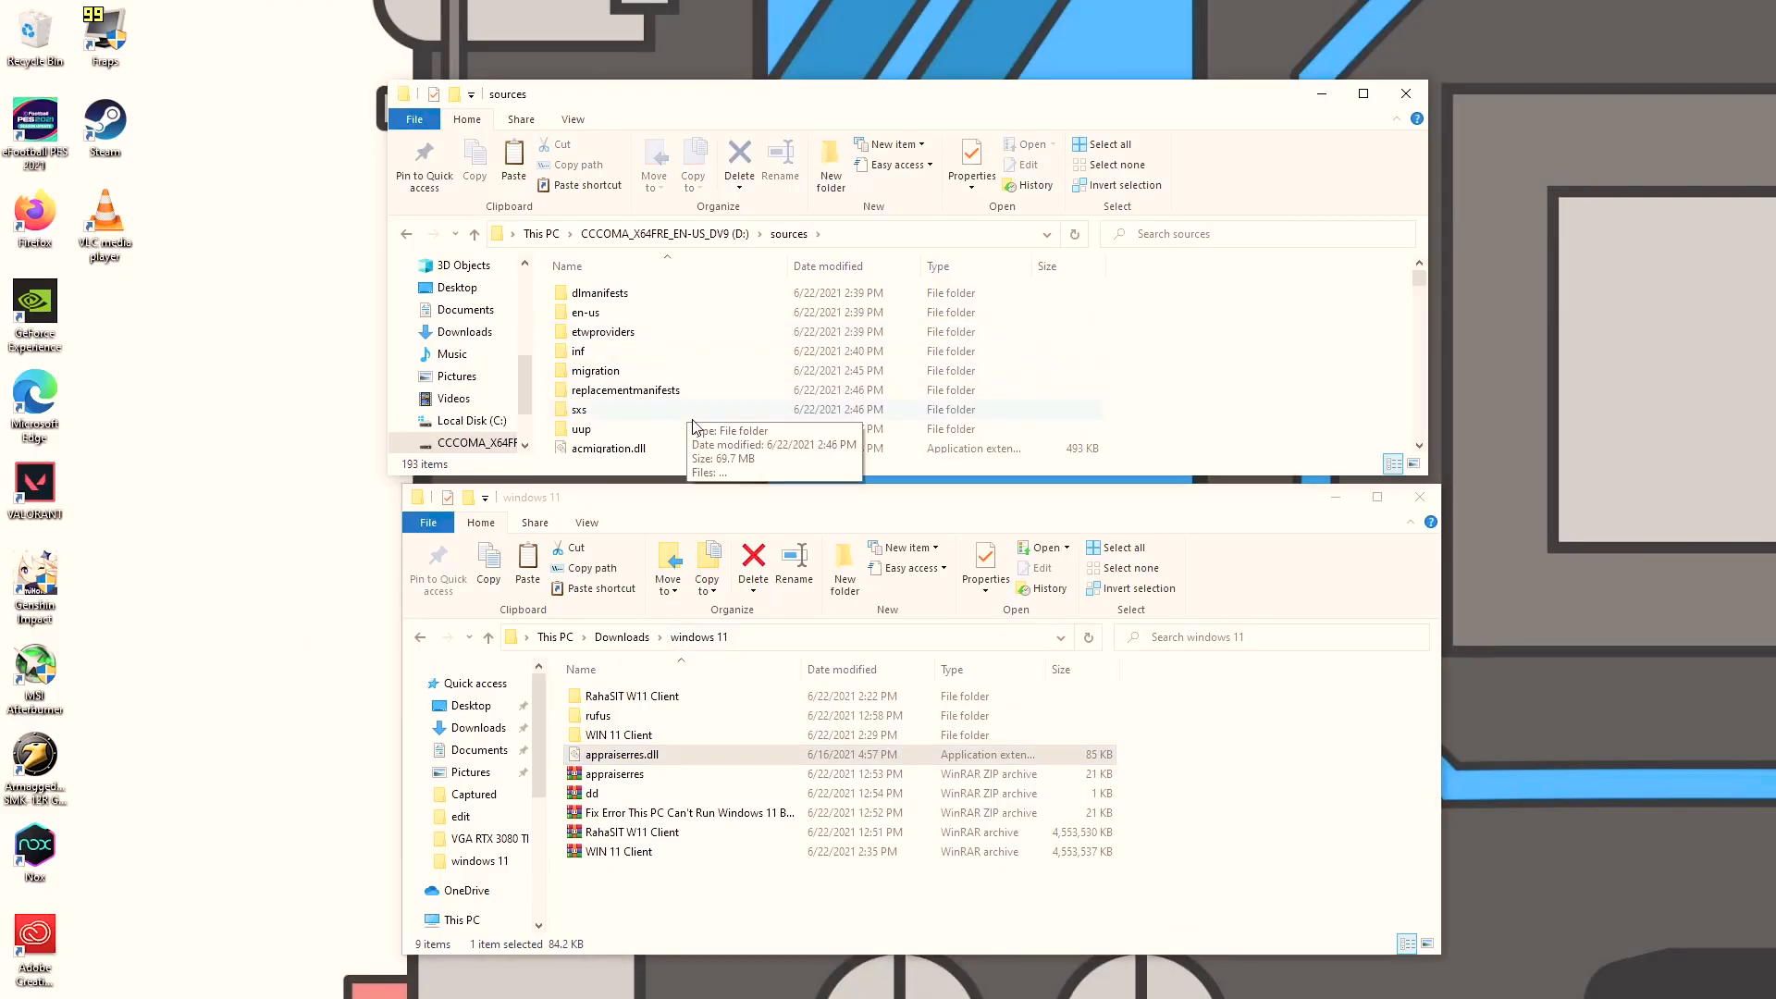
scroll(734, 435, "down", 5)
left_click_drag(760, 503, 745, 563)
left_click_drag(761, 474, 760, 502)
scroll(730, 392, "down", 4)
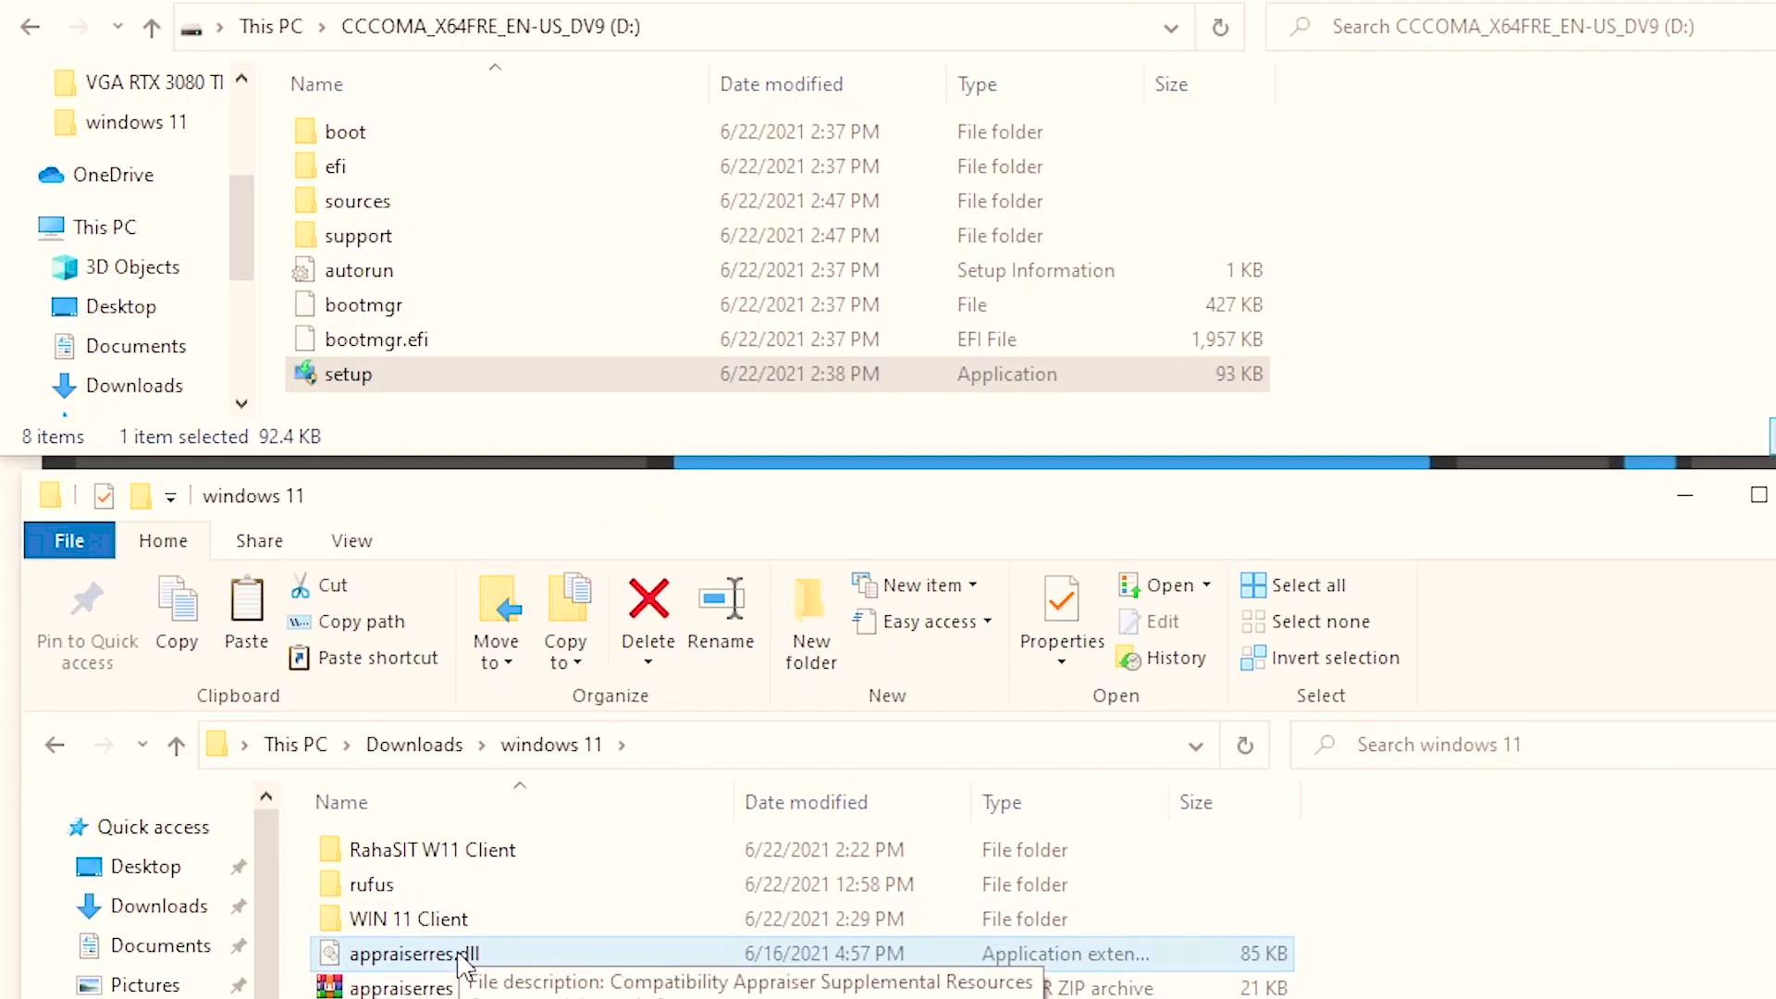
Copy appraiserres.dll from Downloads\windows 11 into the D: drive's sources folder, replacing the existing file
right_click(460, 958)
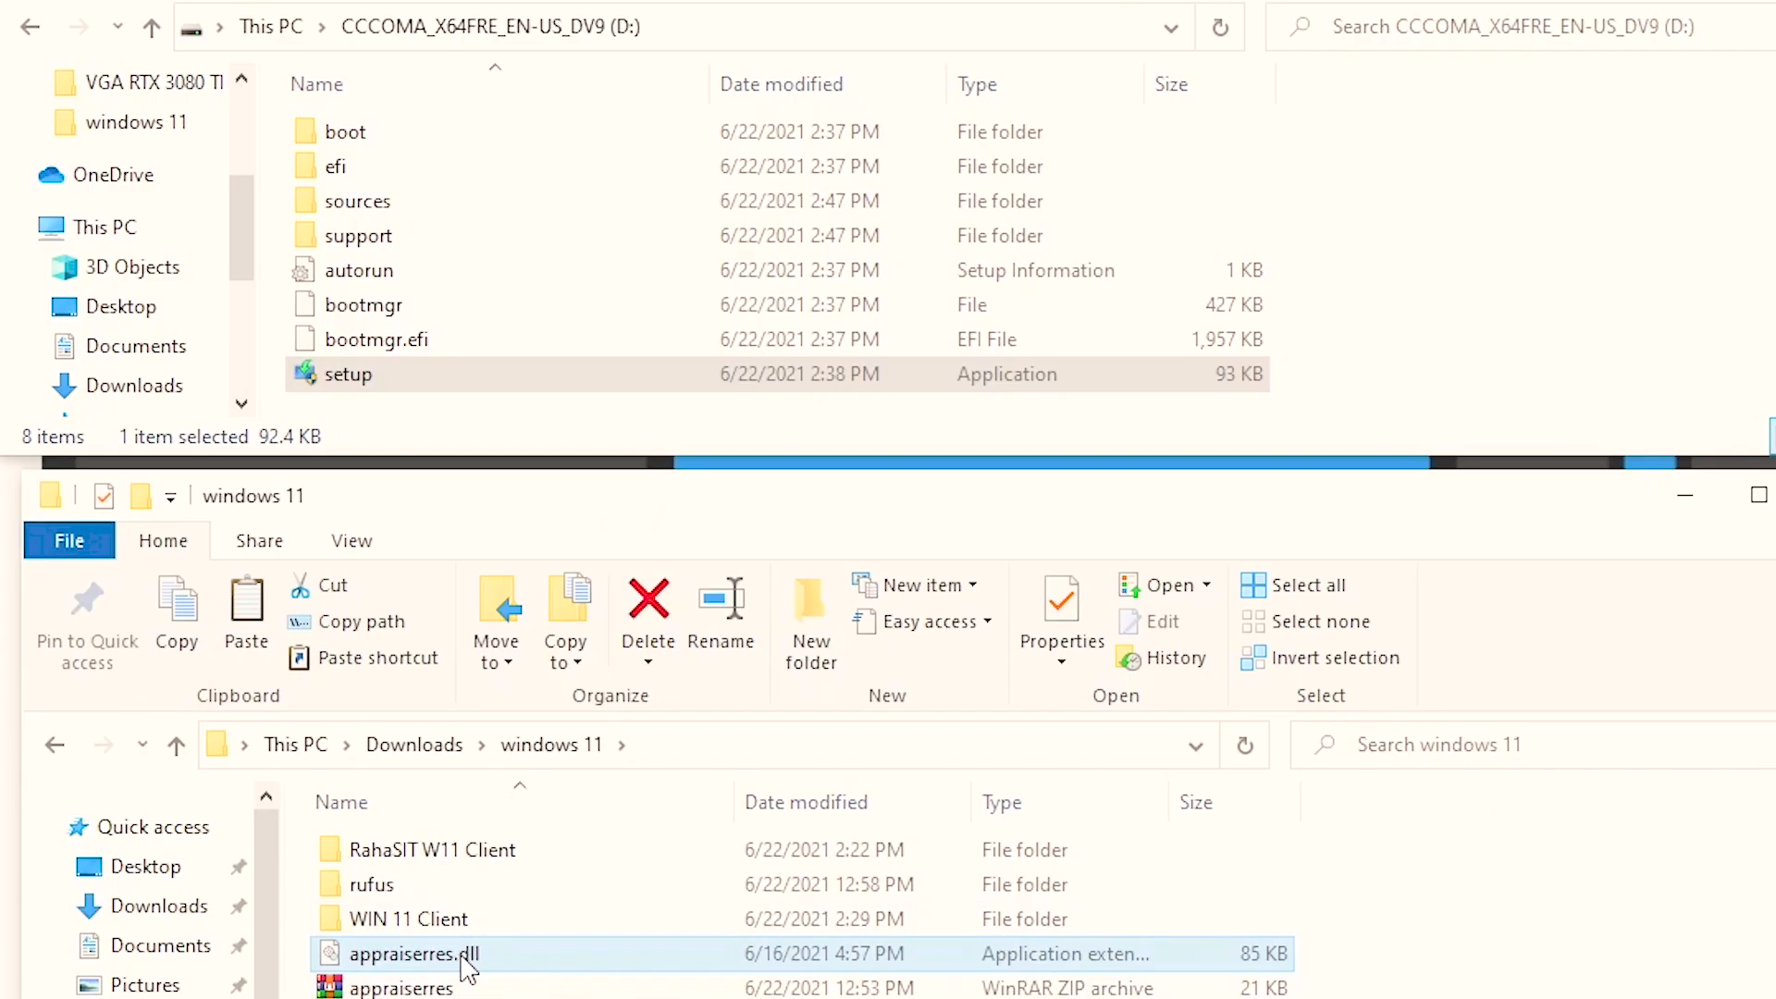
left_click(546, 997)
double_click(386, 211)
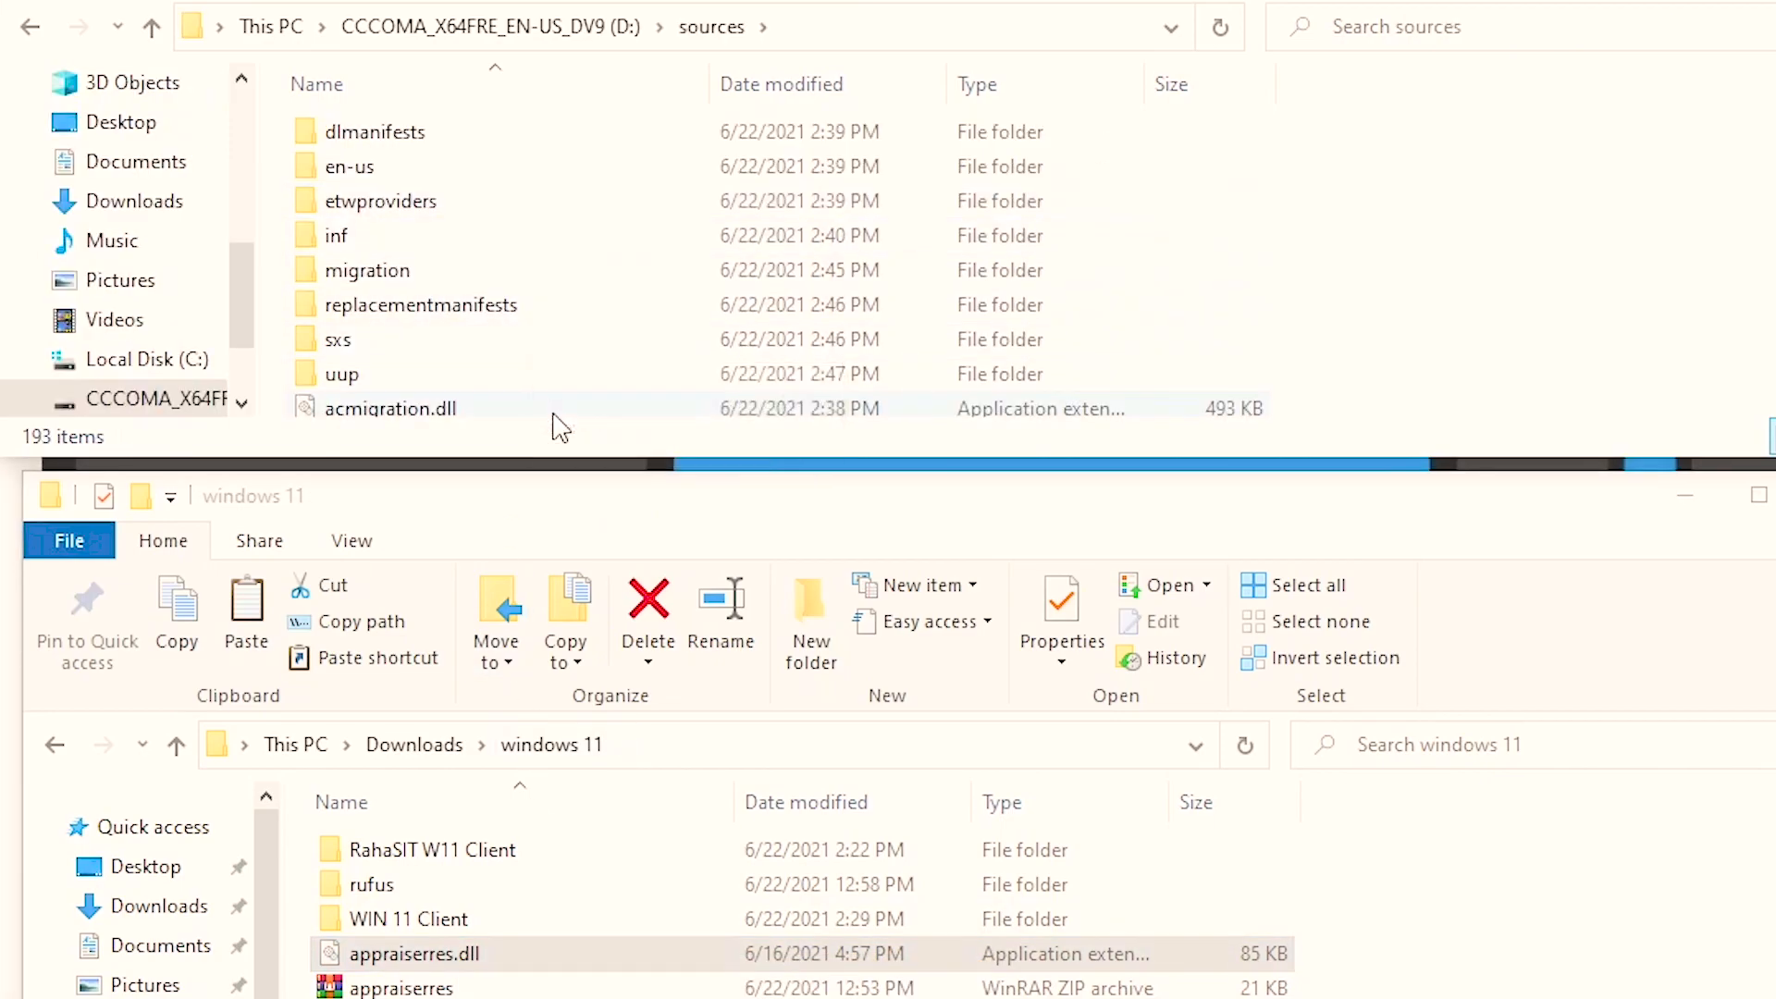
scroll(601, 388, "down", 1)
scroll(652, 352, "down", 5)
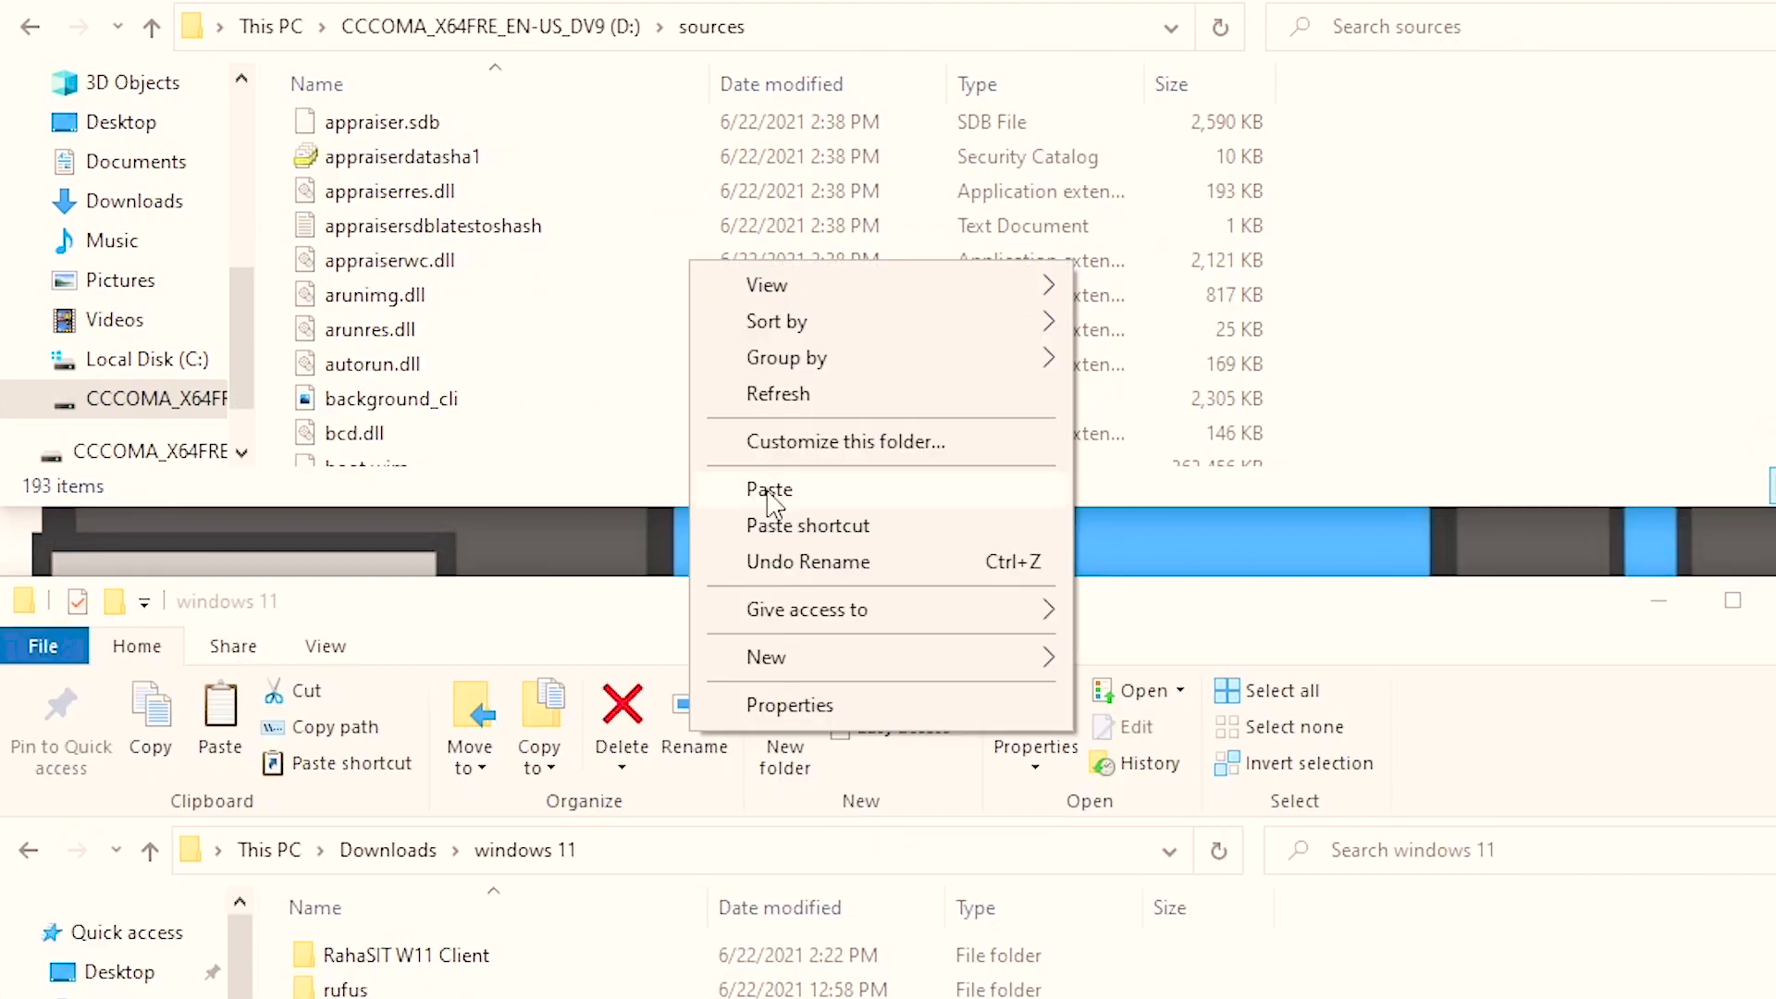
left_click(770, 492)
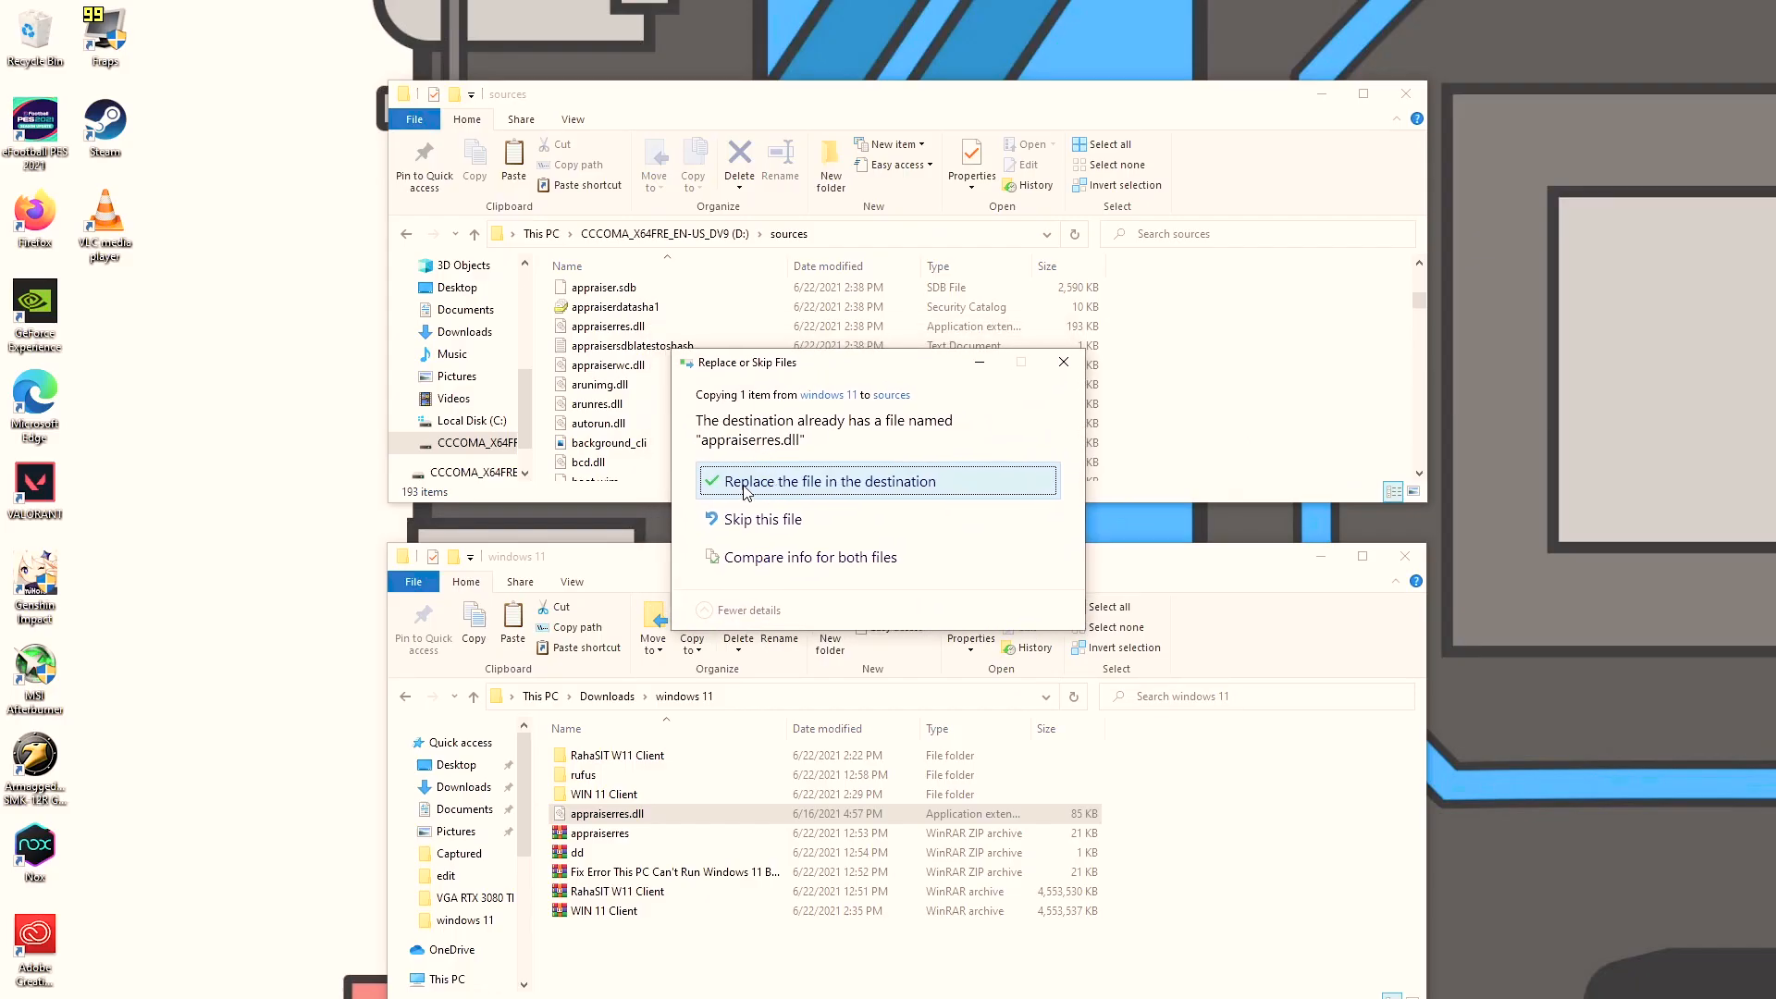
left_click(746, 484)
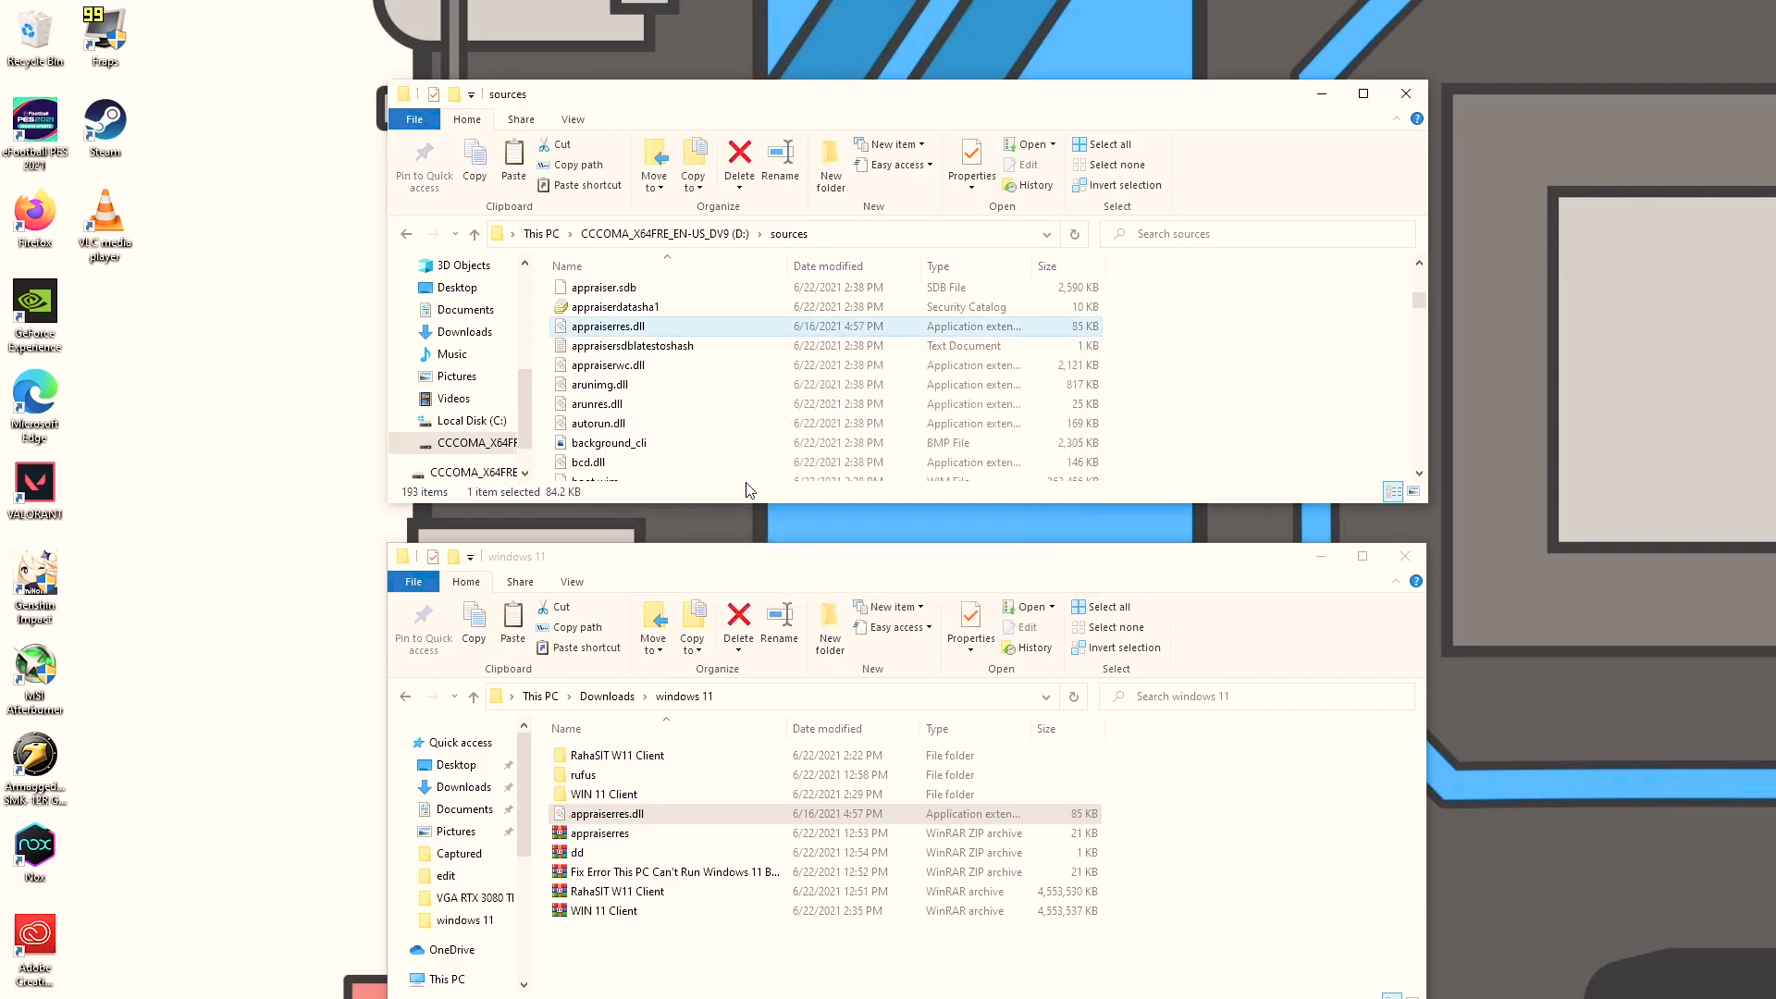
scroll(676, 407, "up", 1)
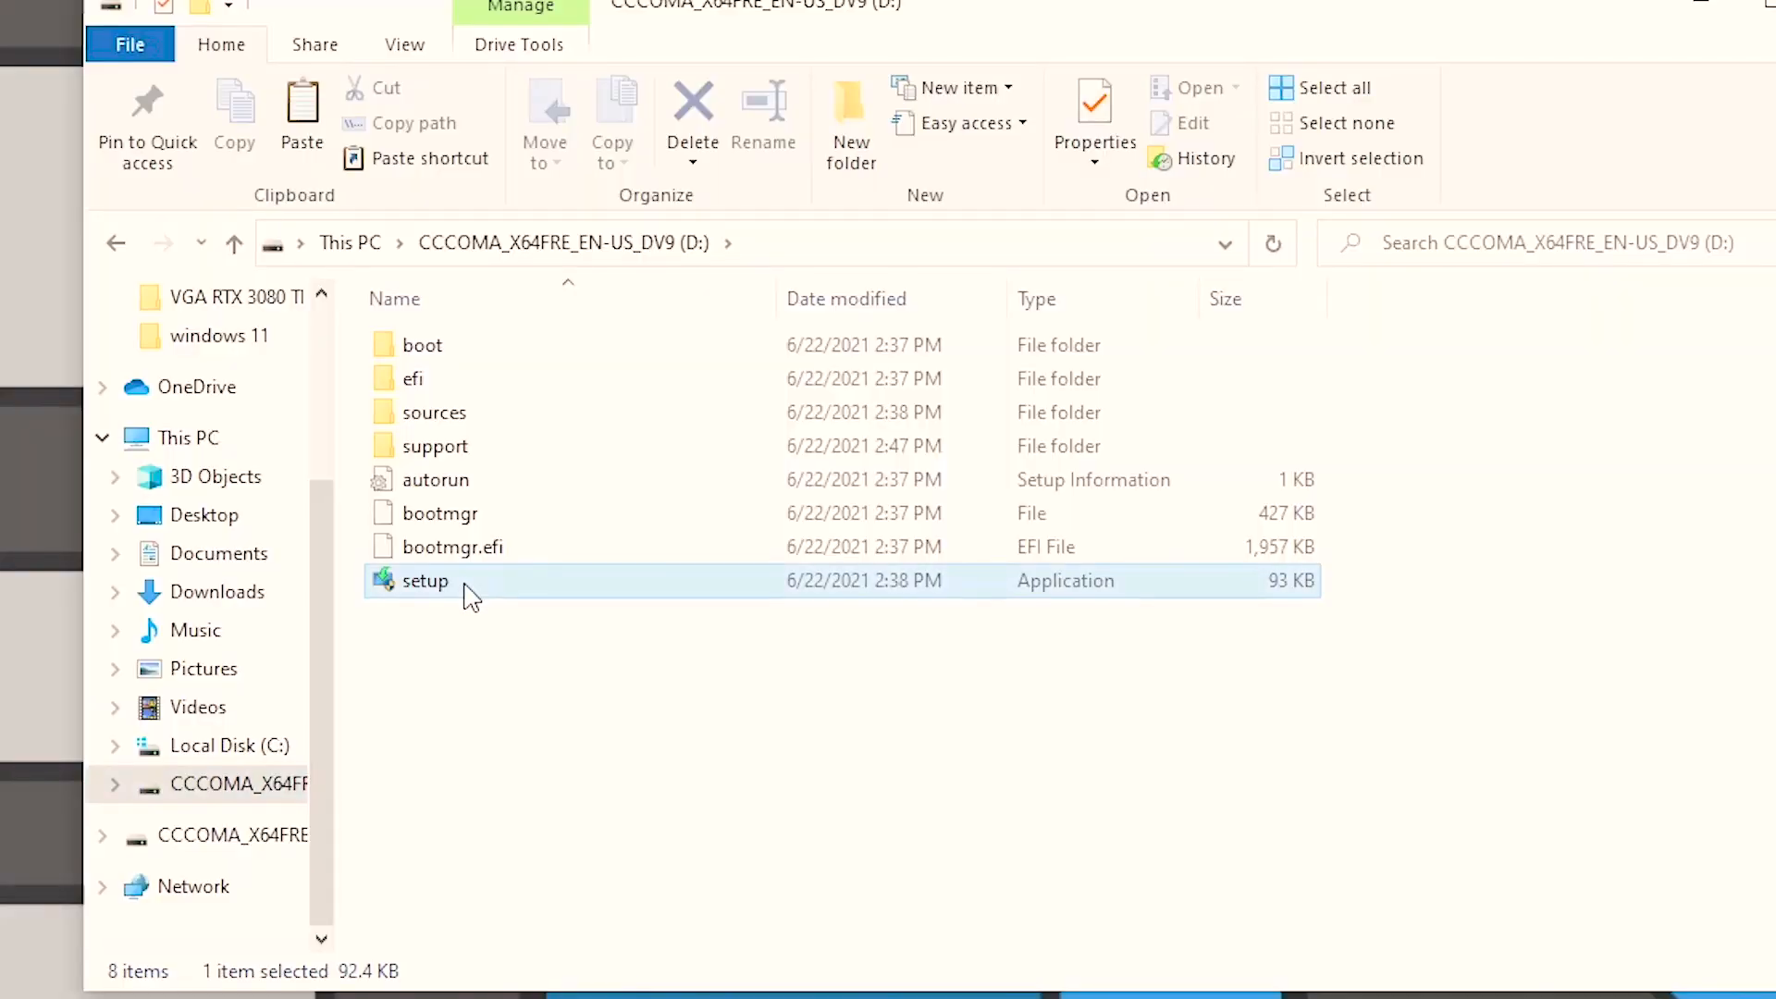
Run setup from the root of the D: drive and continue past the Install Windows 11 page
double_click(465, 585)
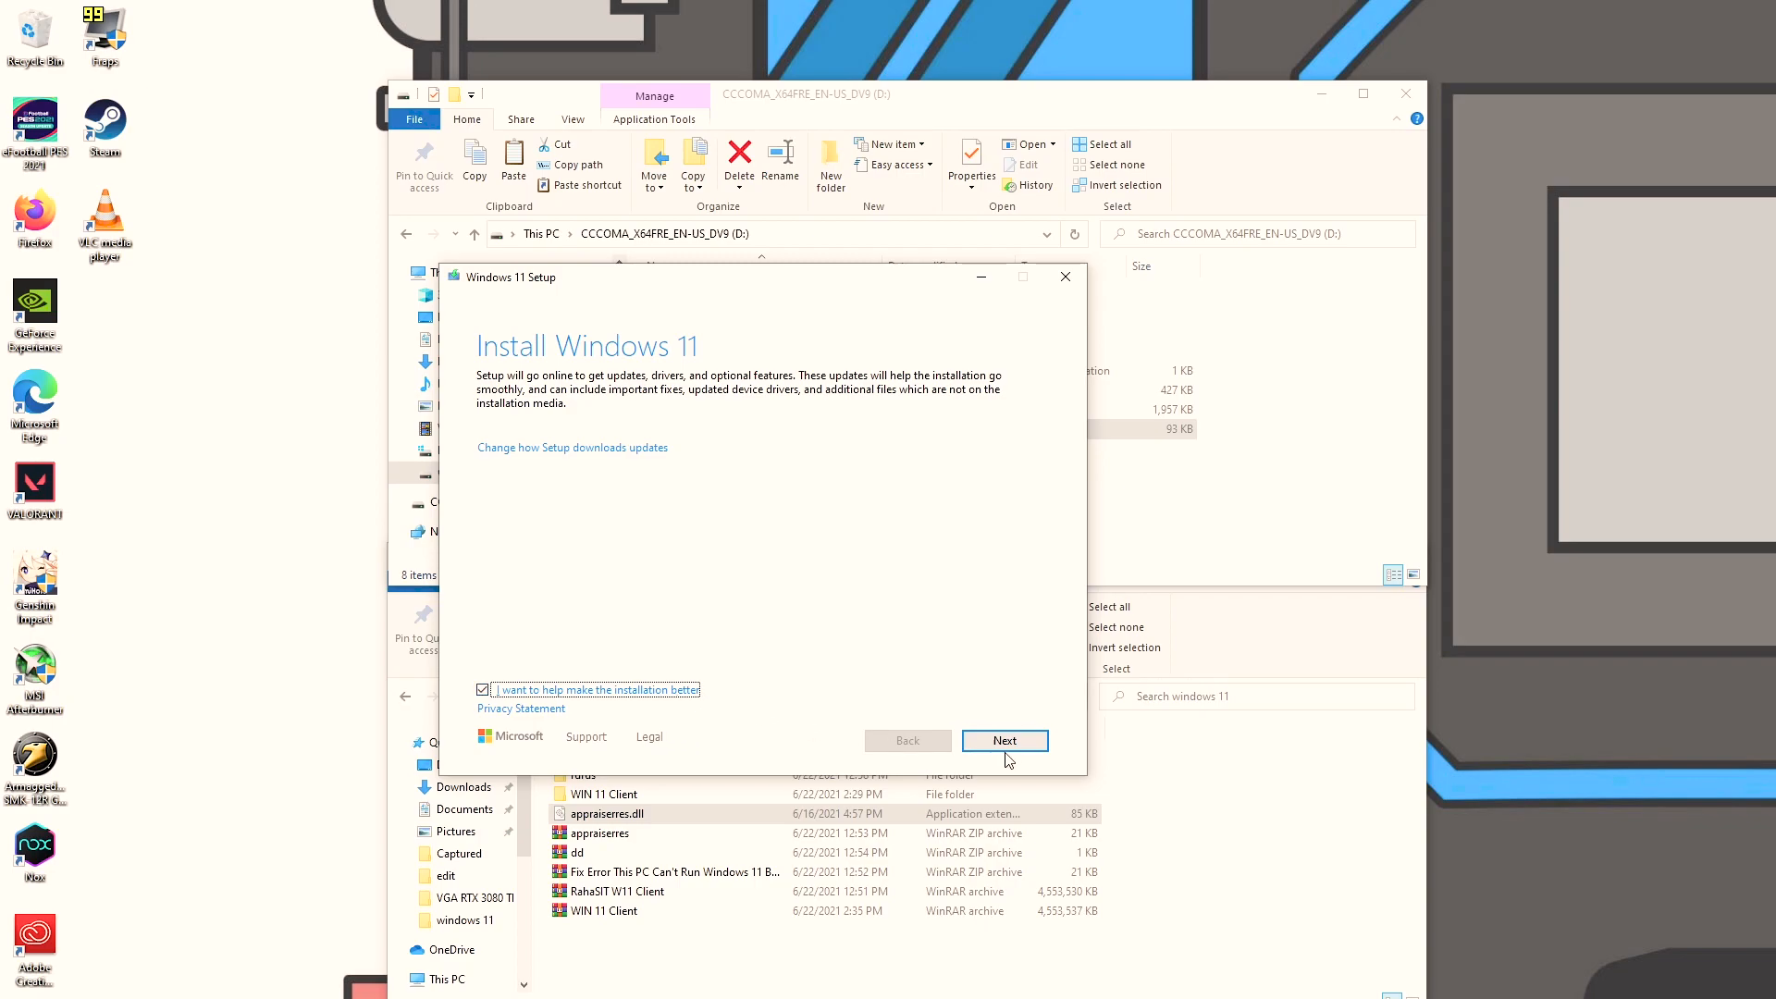
left_click(1005, 745)
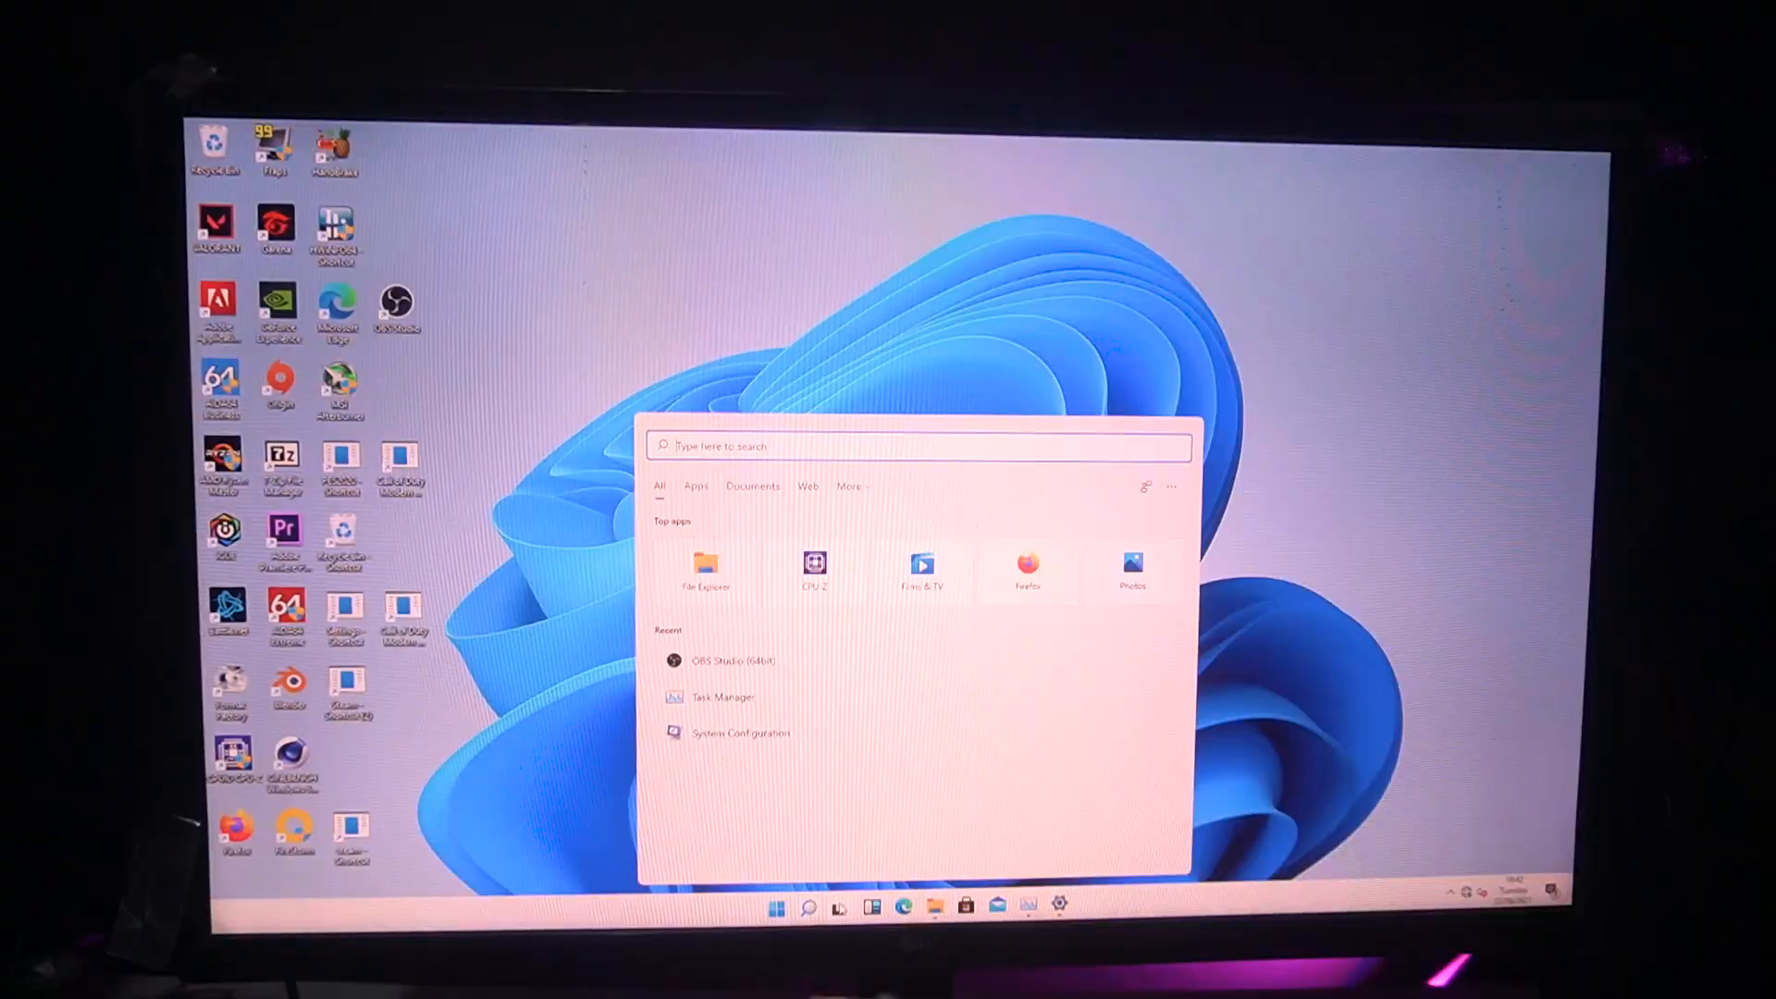
Switch to Desktop 2 in Task View and create a fourth virtual desktop
key("super+Tab")
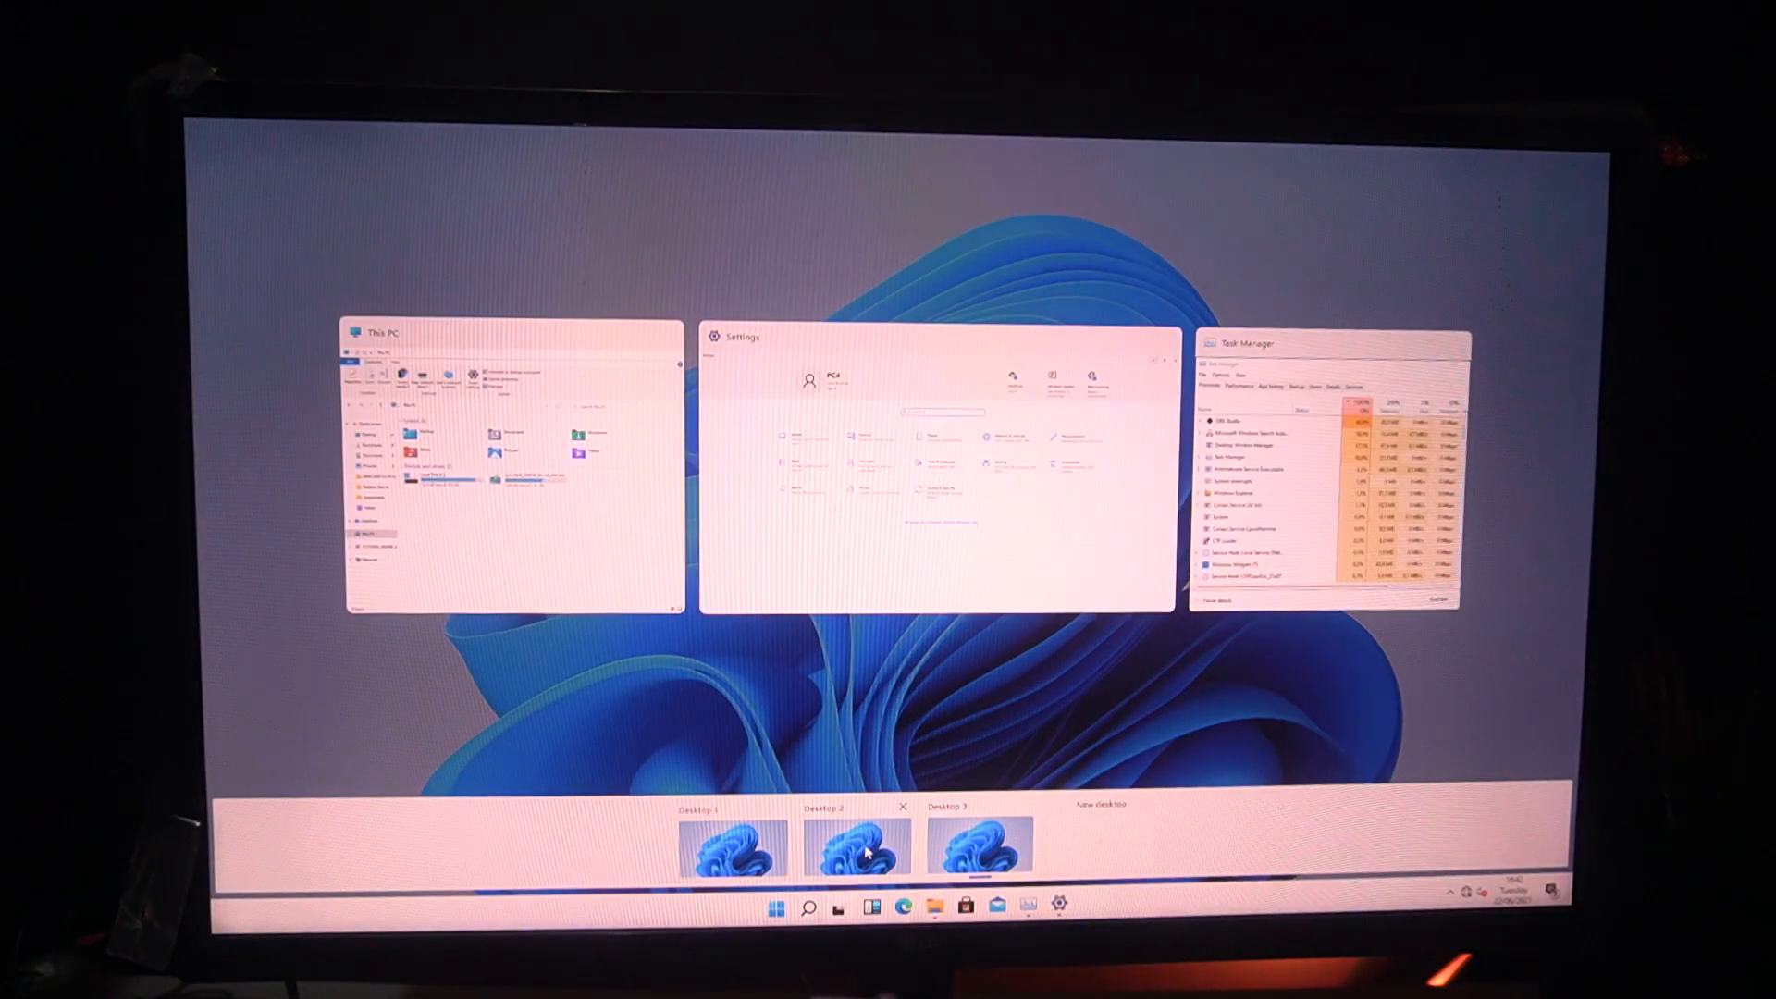
left_click(867, 852)
left_click(870, 909)
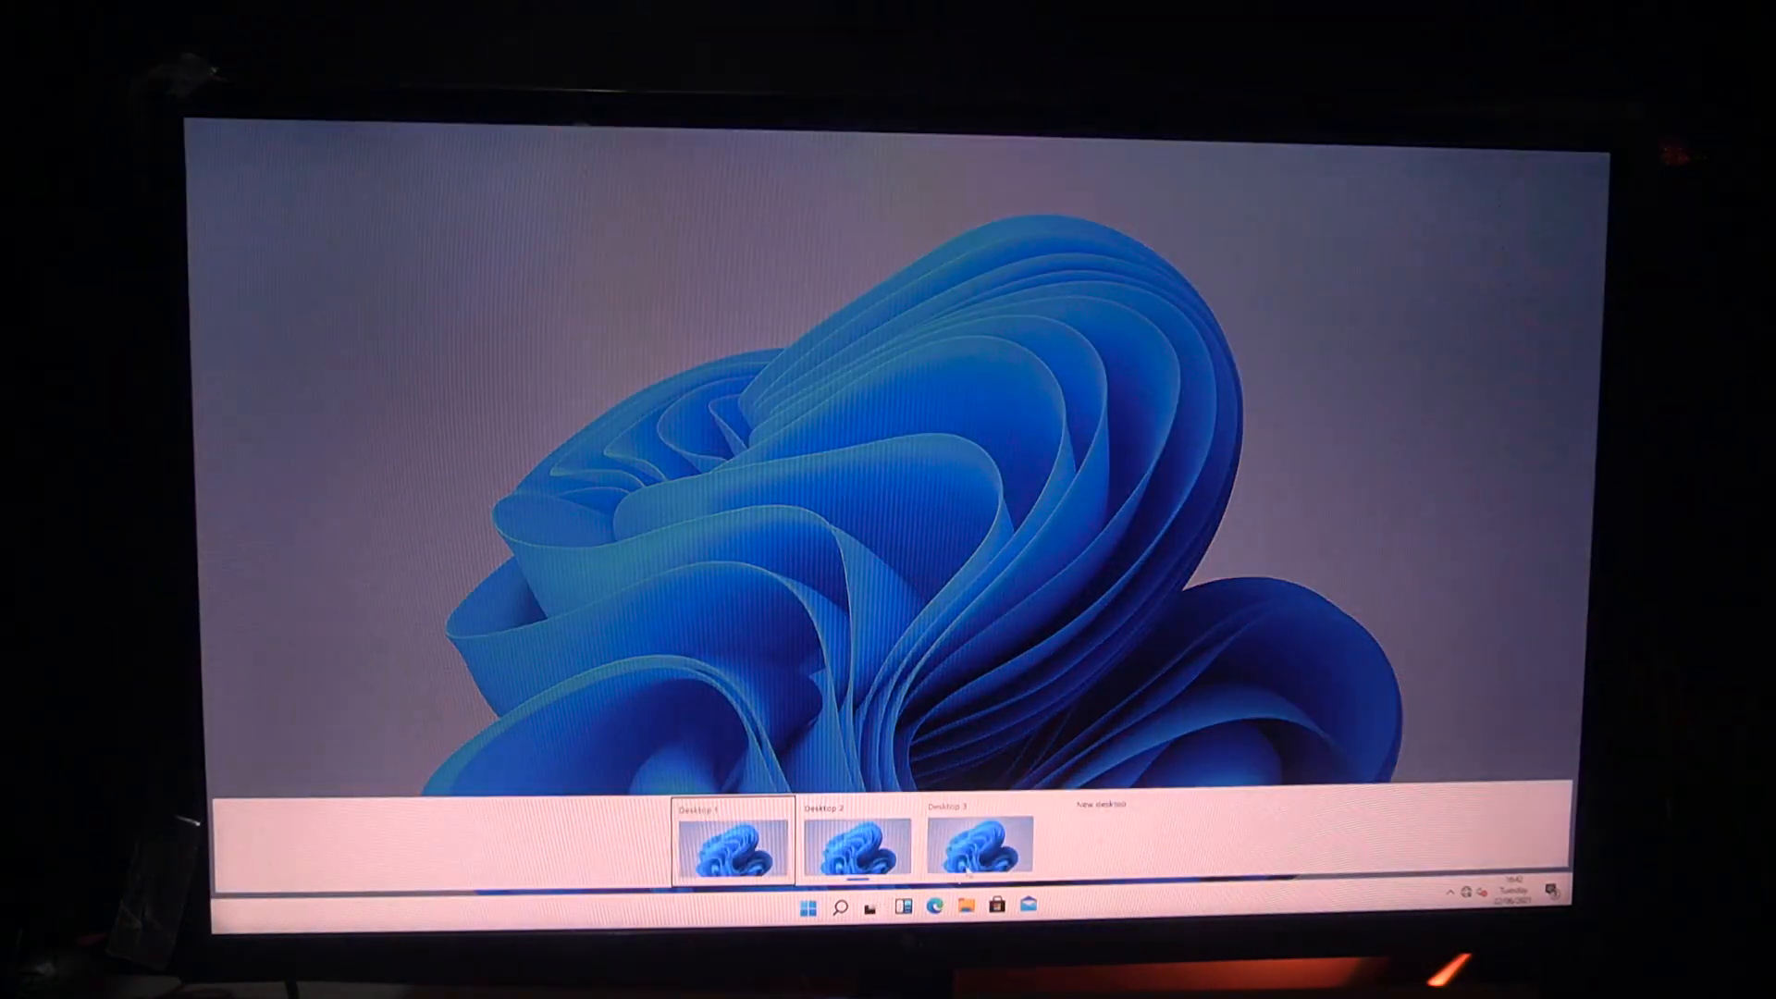
left_click(1062, 841)
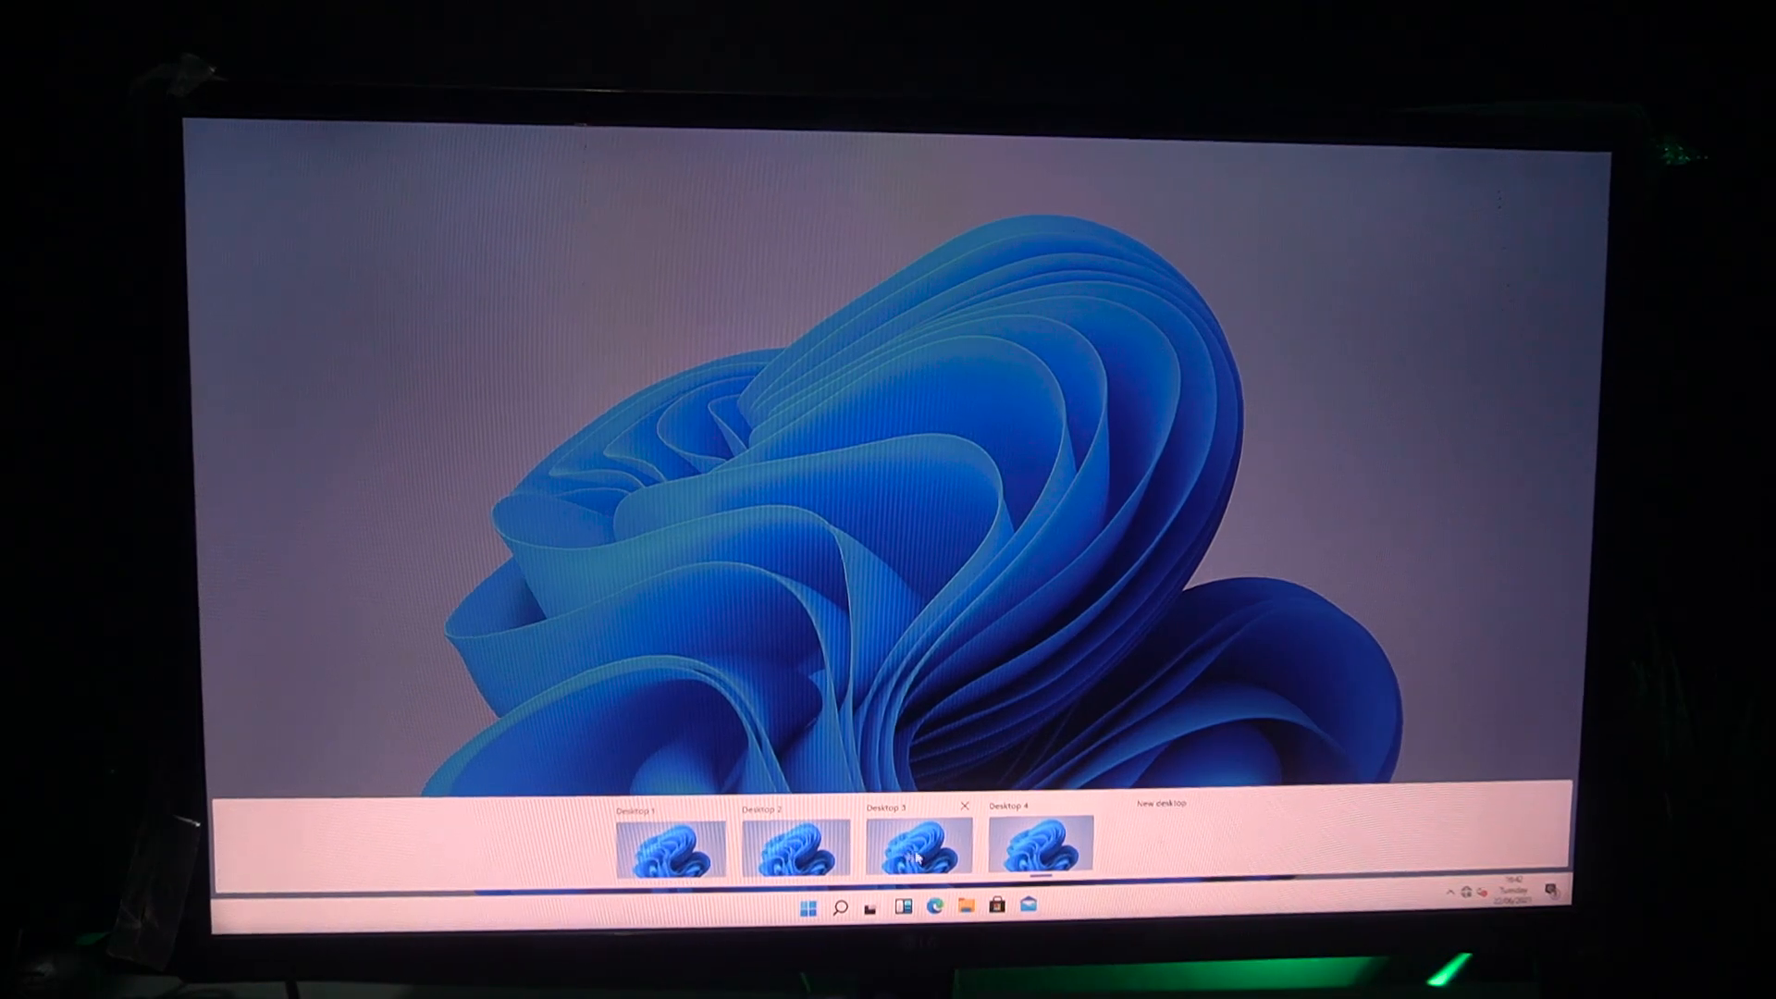
mouse_move(869, 845)
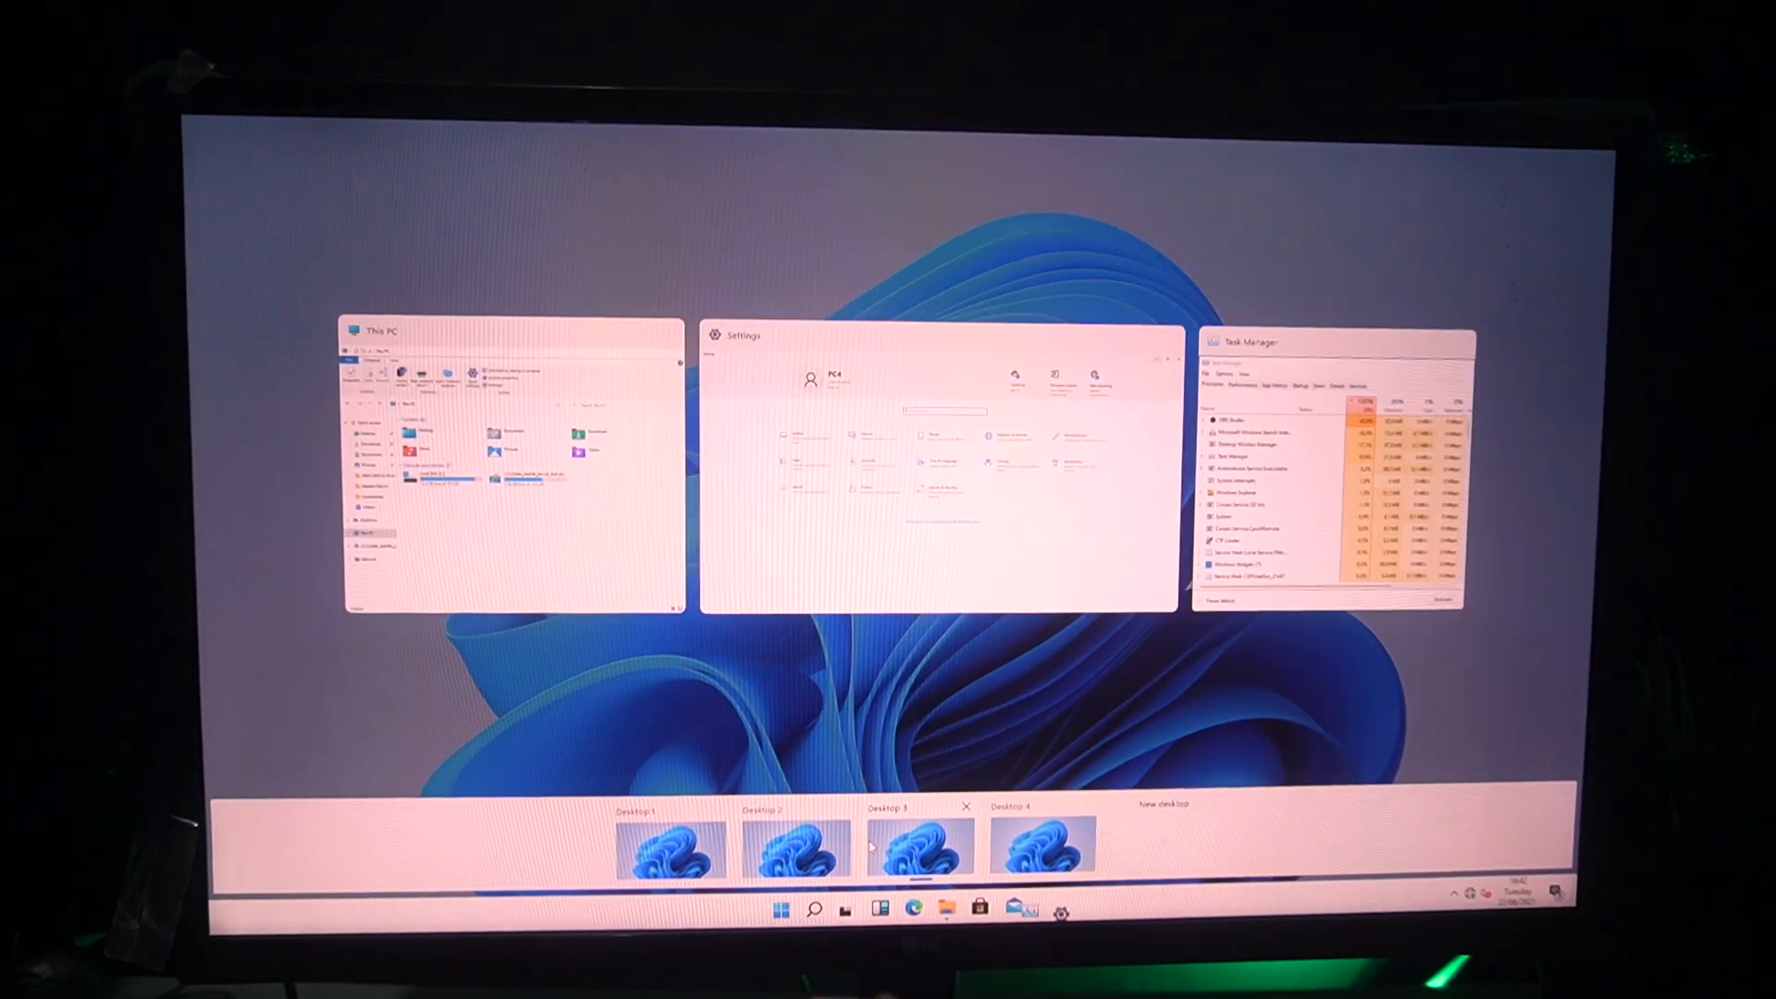
Bring up the This PC window on Desktop 3 and open several additional File Explorer windows
left_click(934, 909)
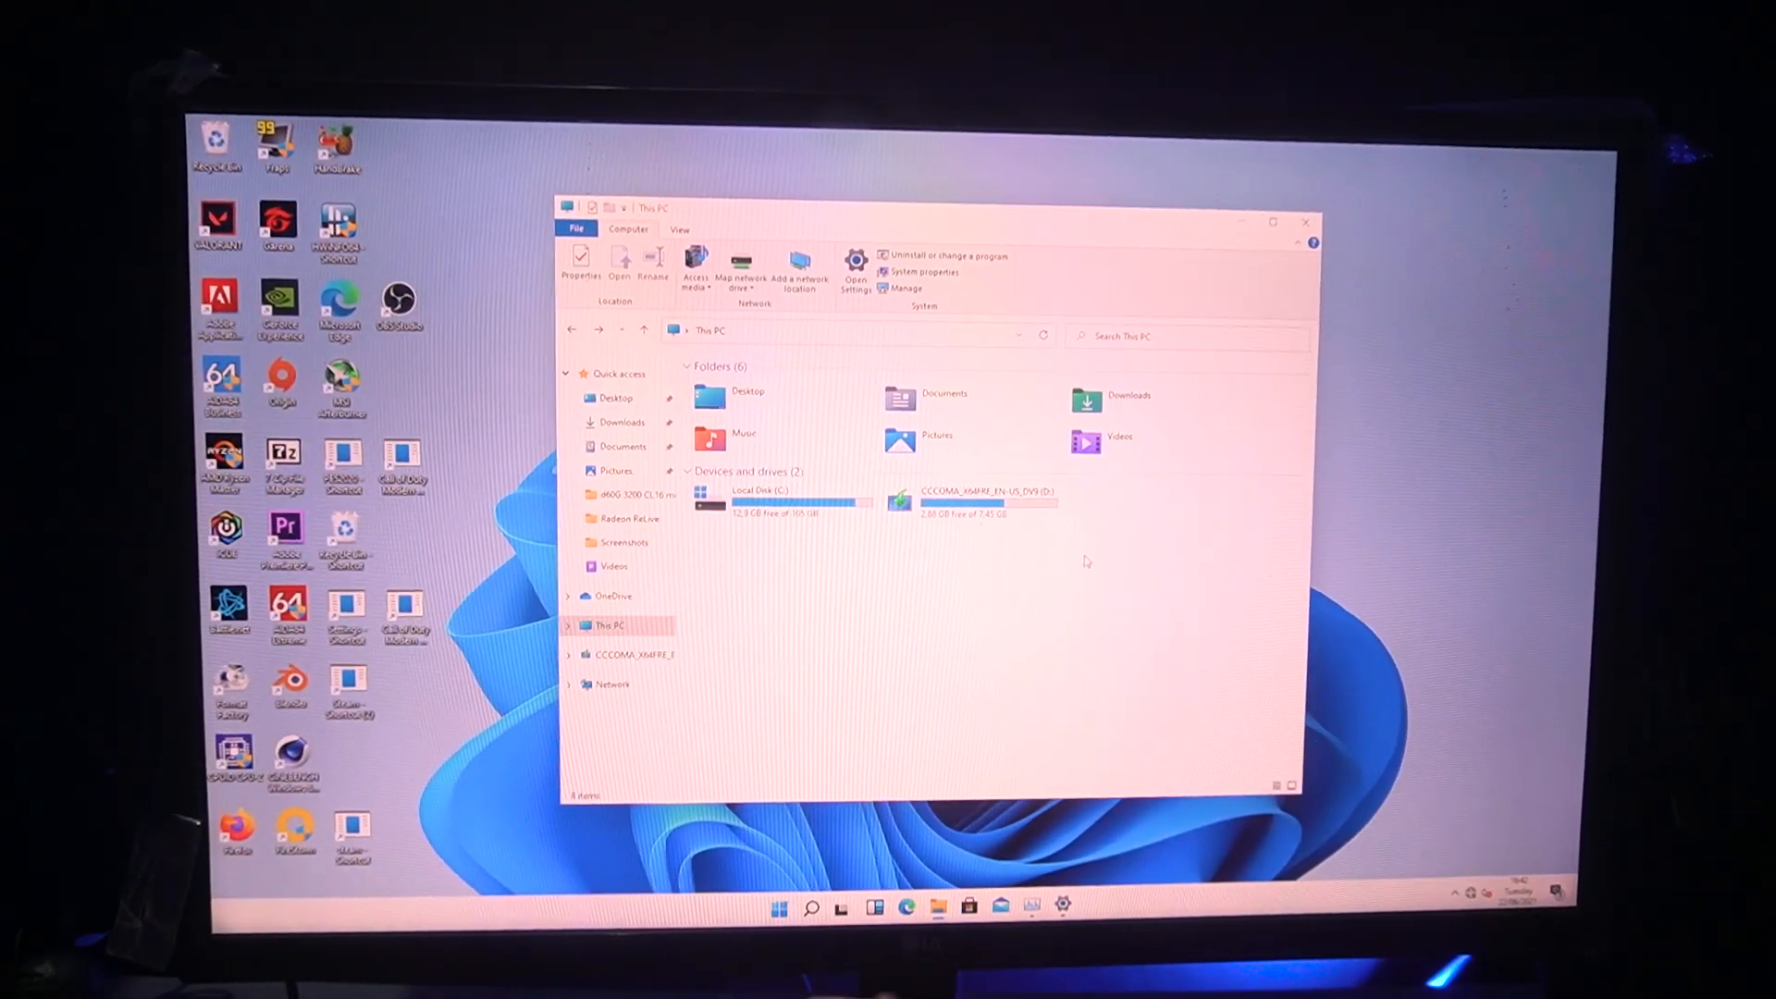
key("super+e")
key("super+e")
key("super+e")
key("super+e")
key("super+e")
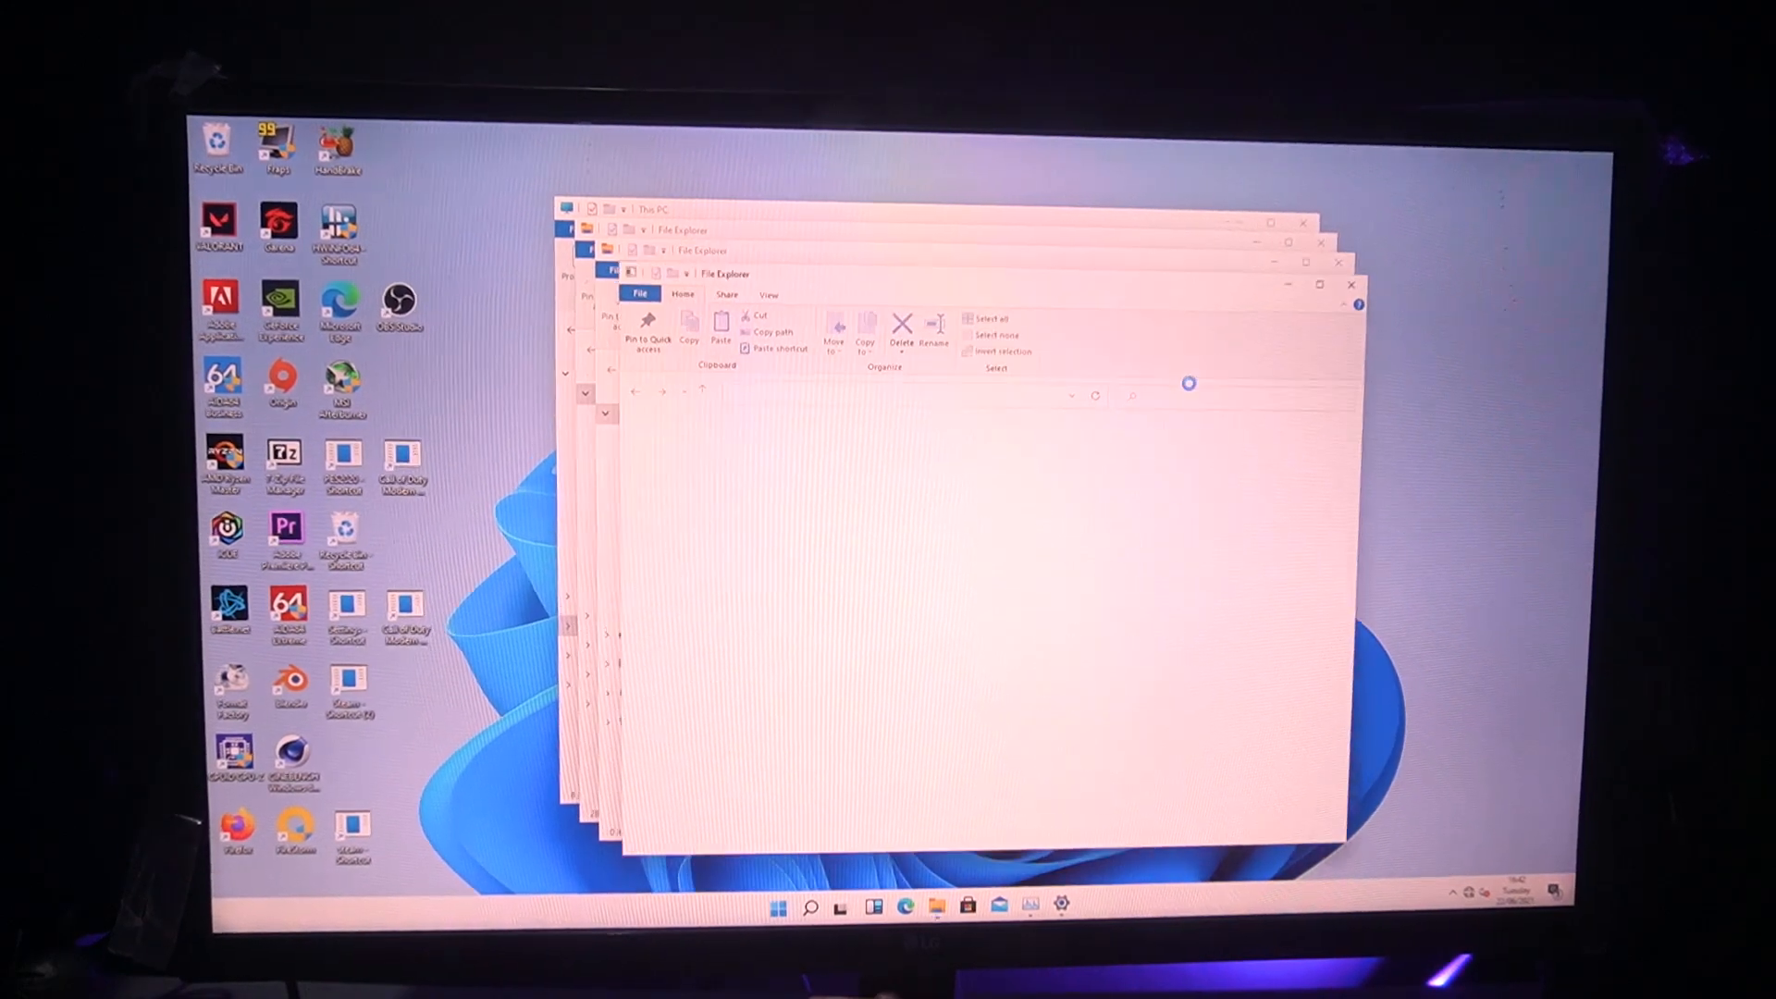